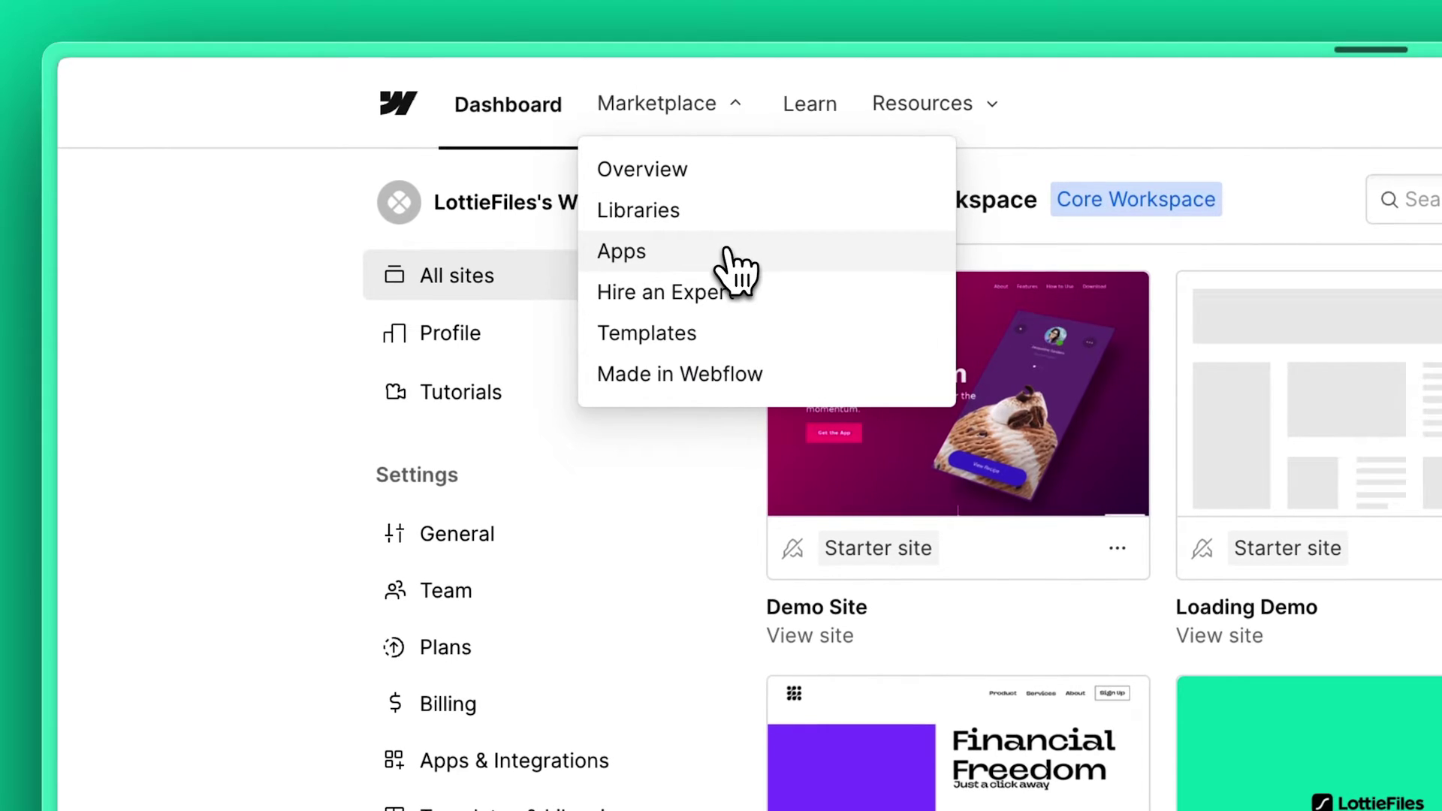
# Step: Open the LottieFiles for Webflow app page from the marketplace's New & Noteworthy apps
pyautogui.click(725, 252)
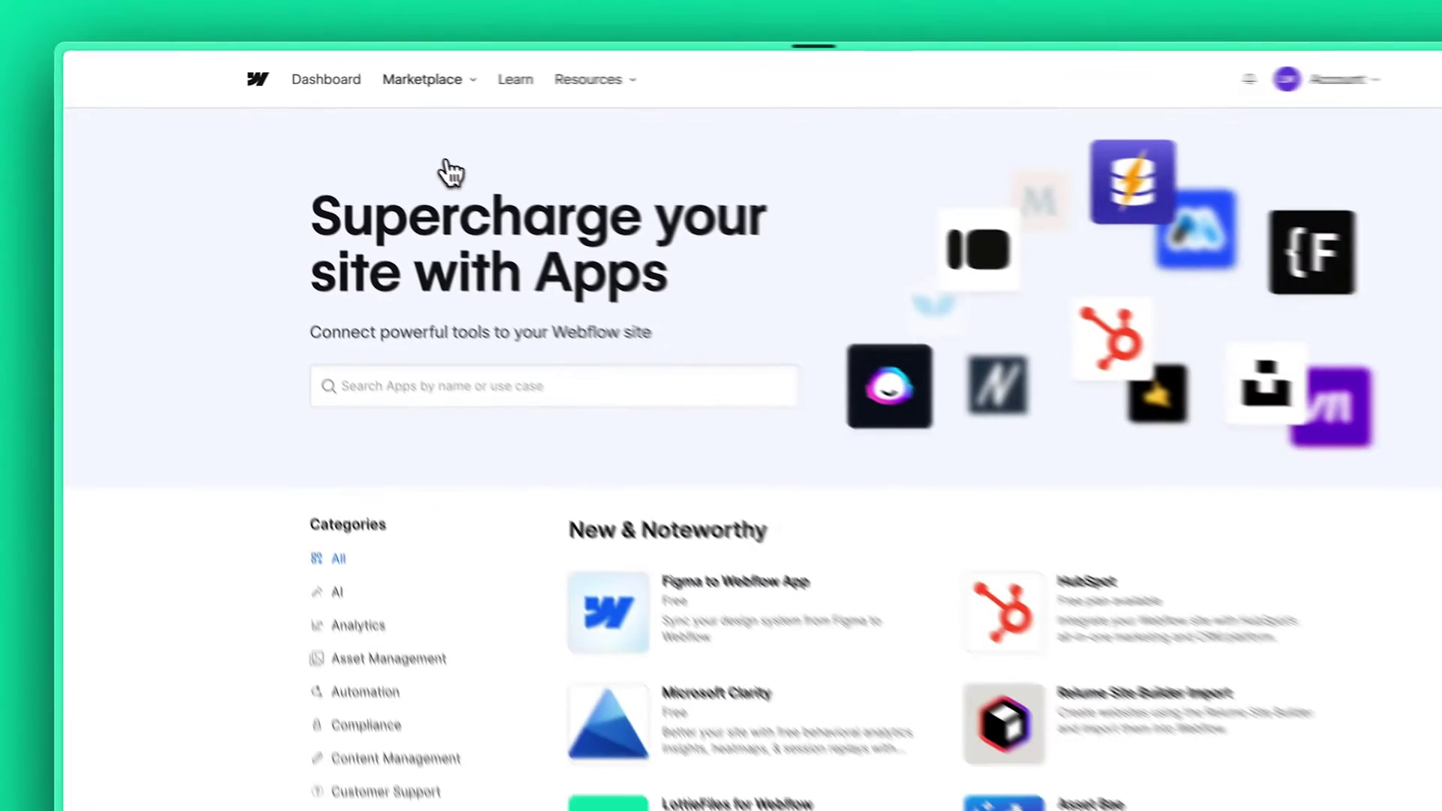
pyautogui.scroll(-3, 699, 460)
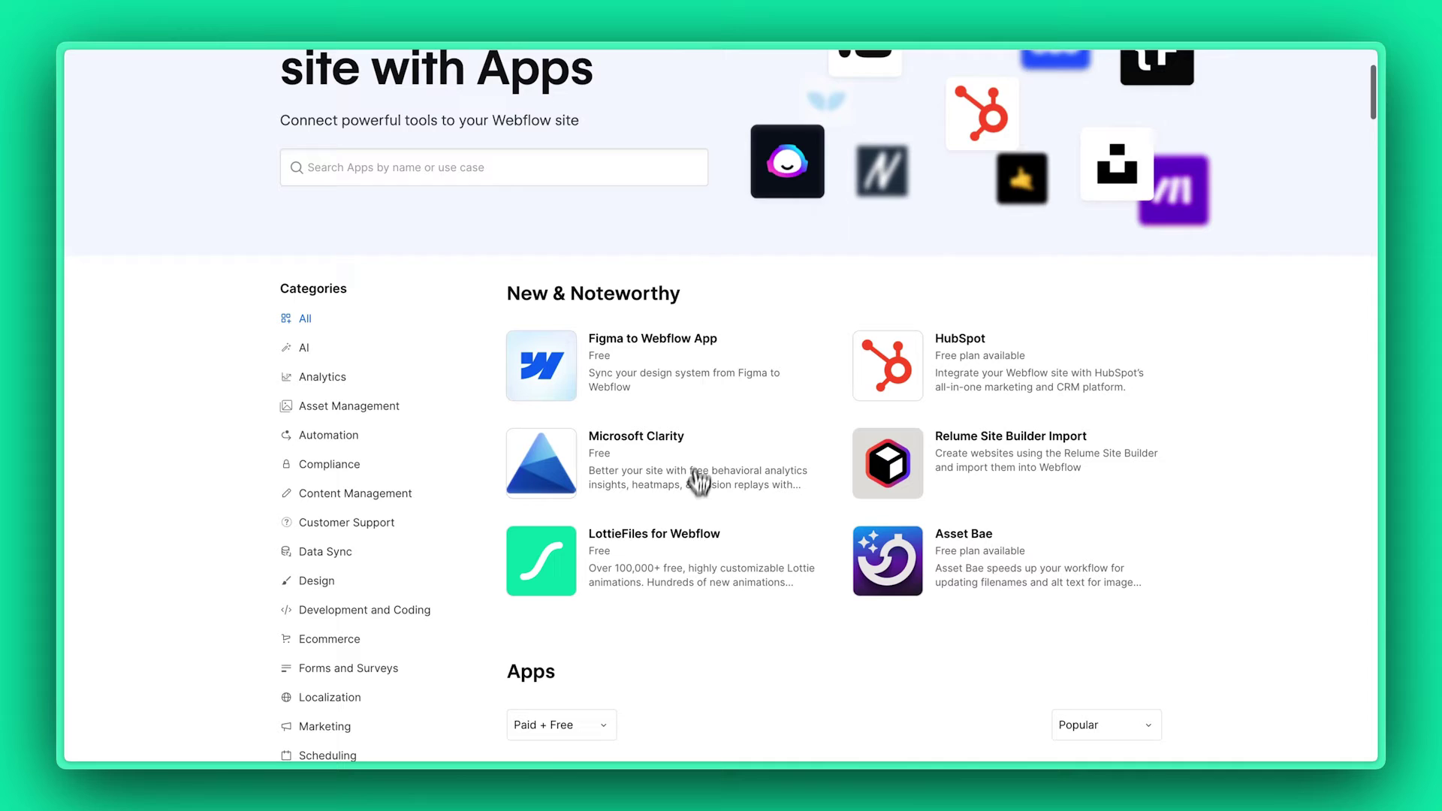
pyautogui.click(682, 548)
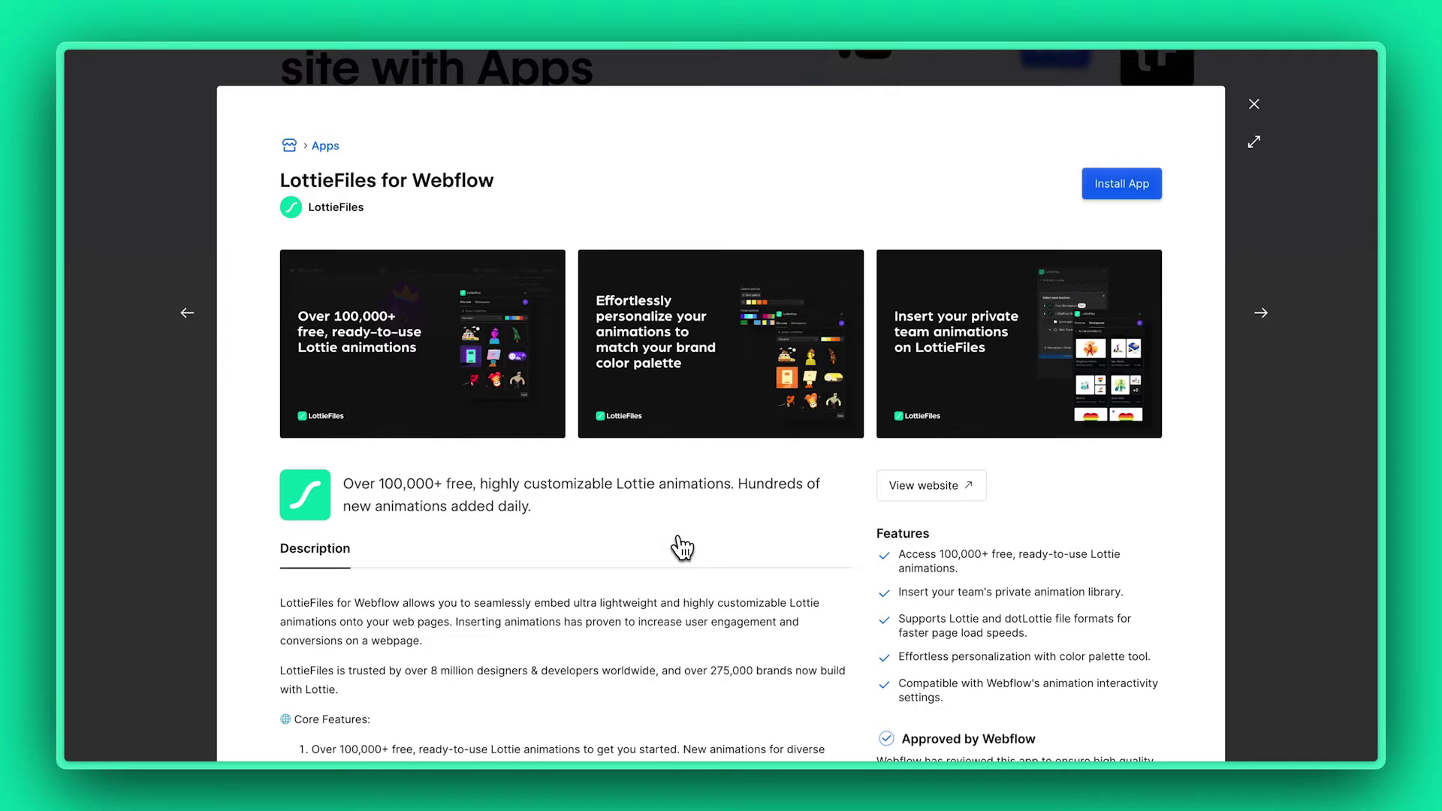
# Step: Install LottieFiles for Webflow, select the entire LottieFiles's Workspace, and authorize the app
pyautogui.click(1141, 194)
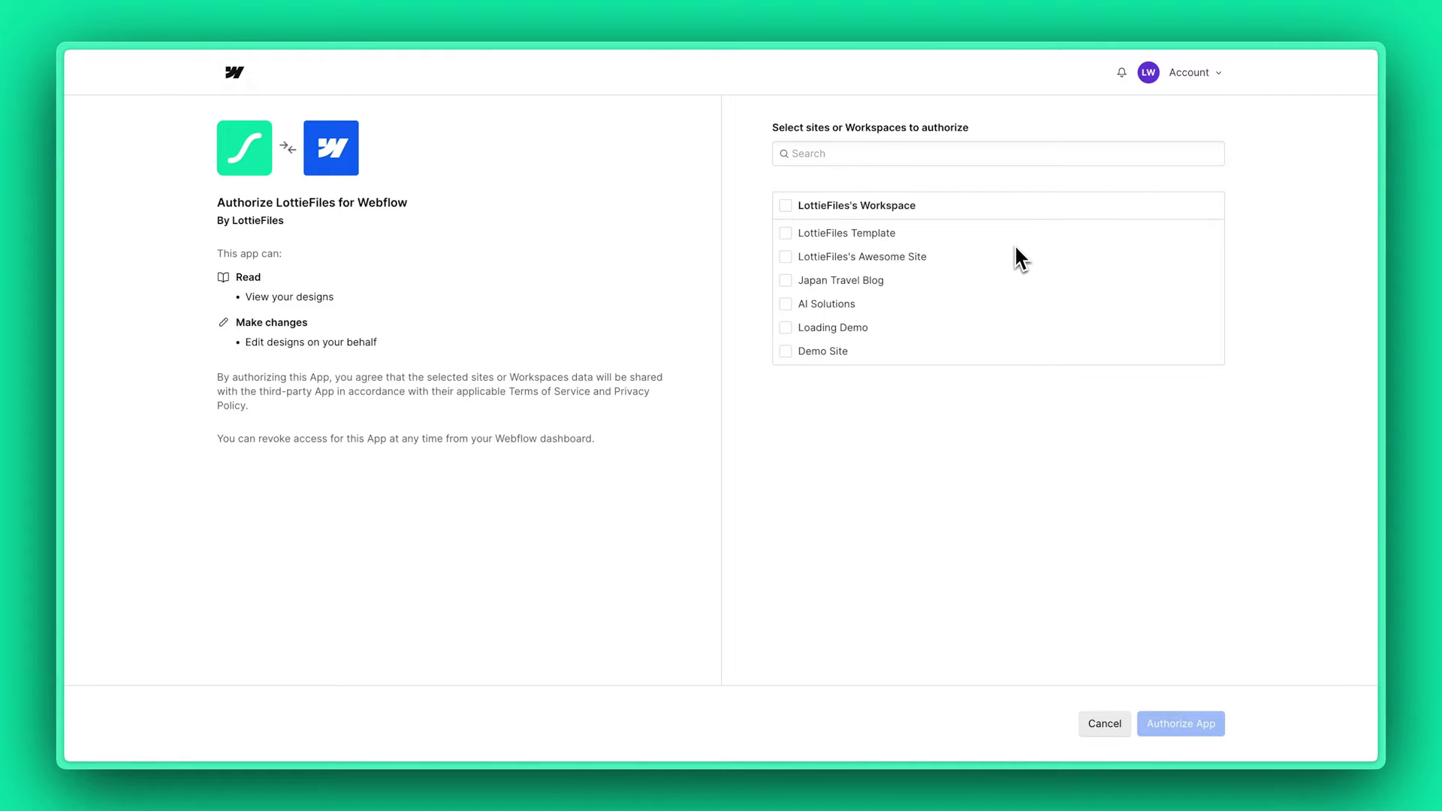
pyautogui.click(786, 206)
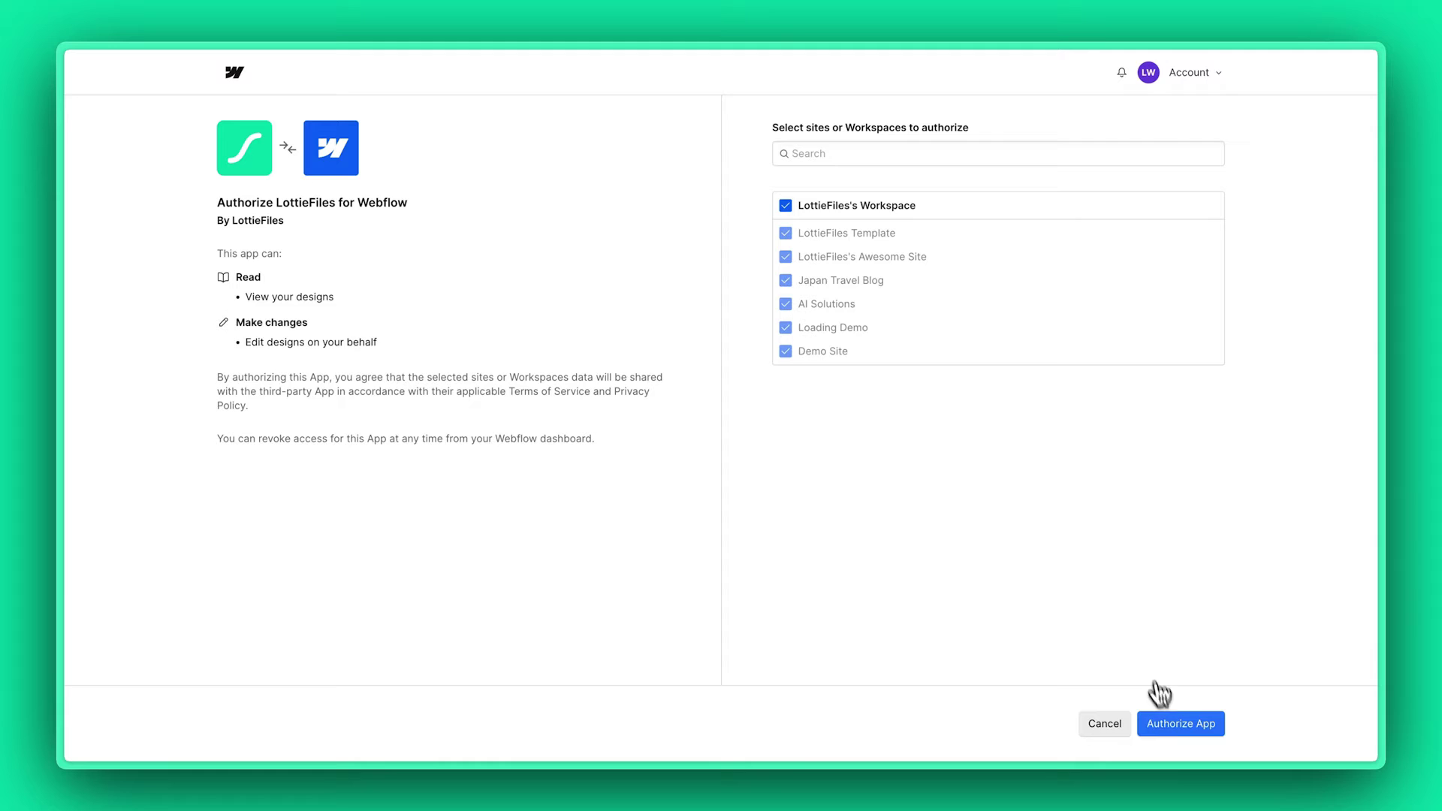
pyautogui.click(1172, 725)
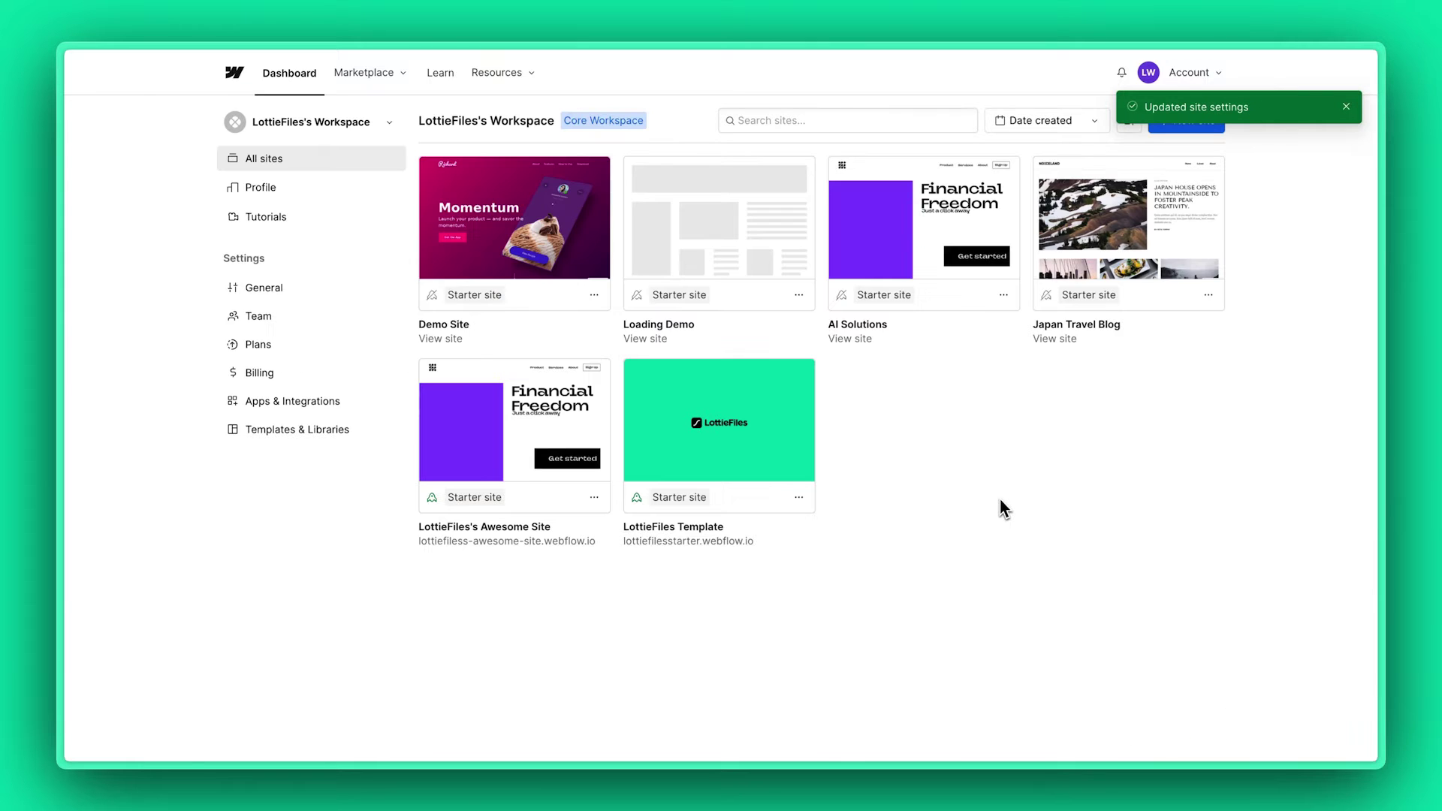
# Step: Open the AI Solutions site in the Designer and launch LottieFiles for Webflow from Apps
pyautogui.moveTo(953, 322)
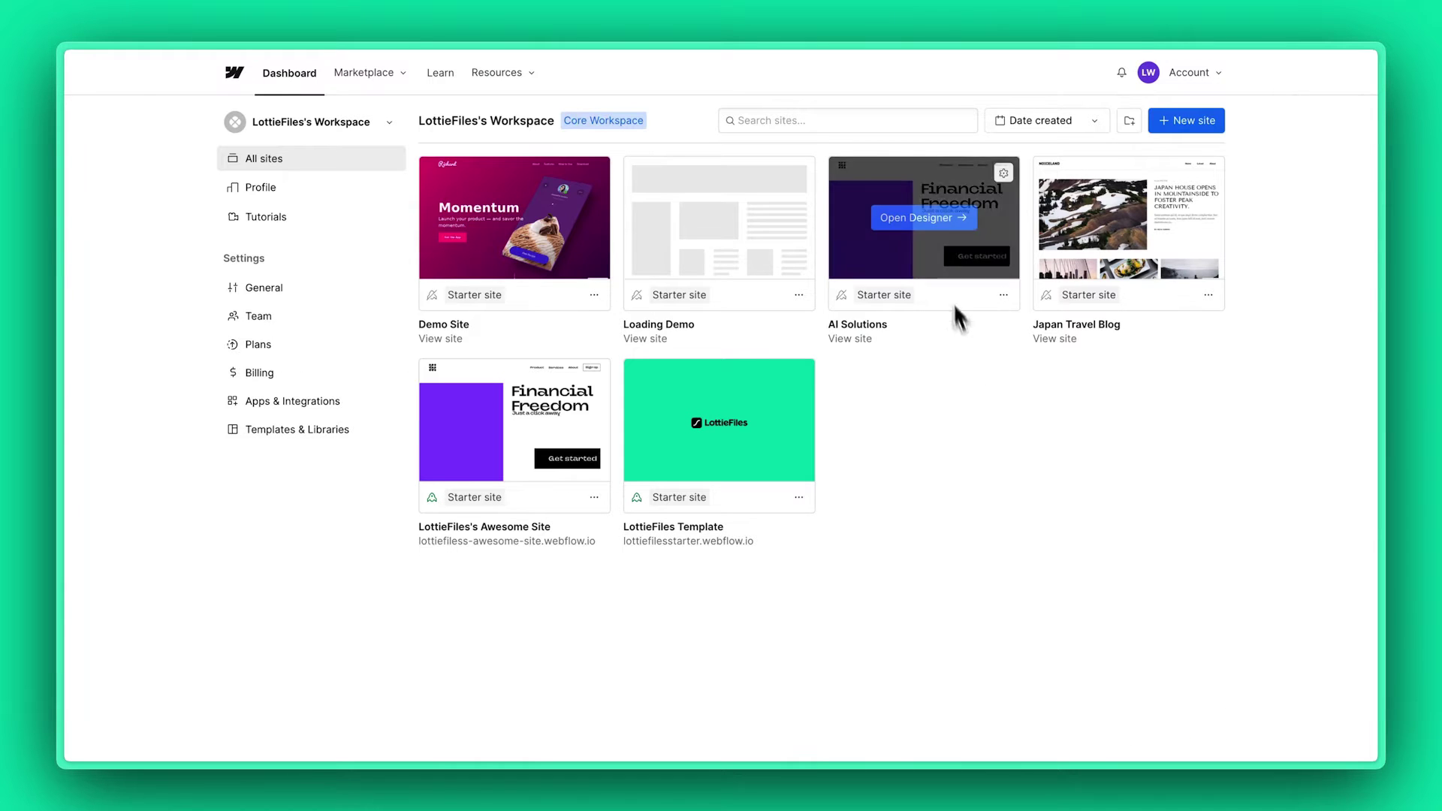
pyautogui.click(939, 225)
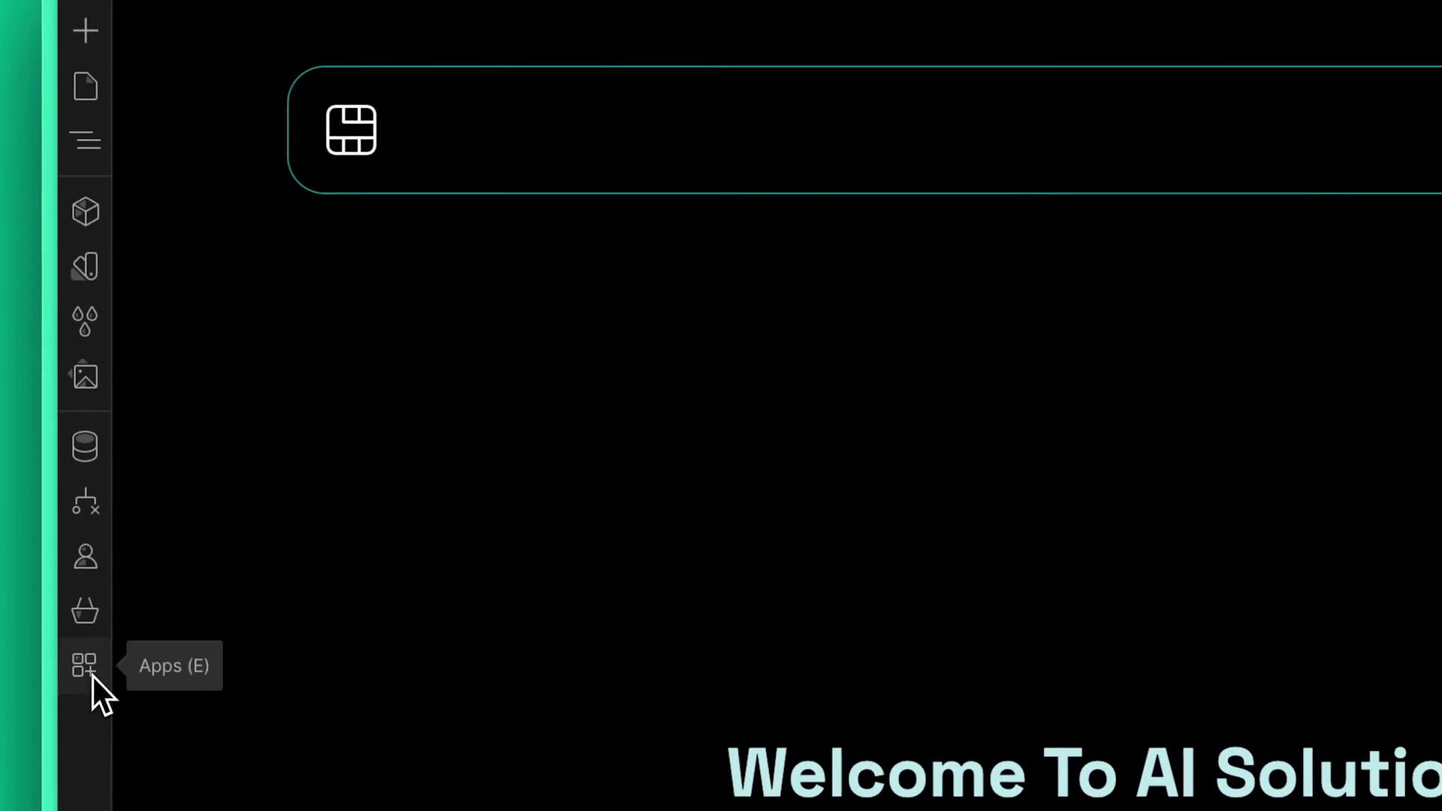
pyautogui.click(81, 454)
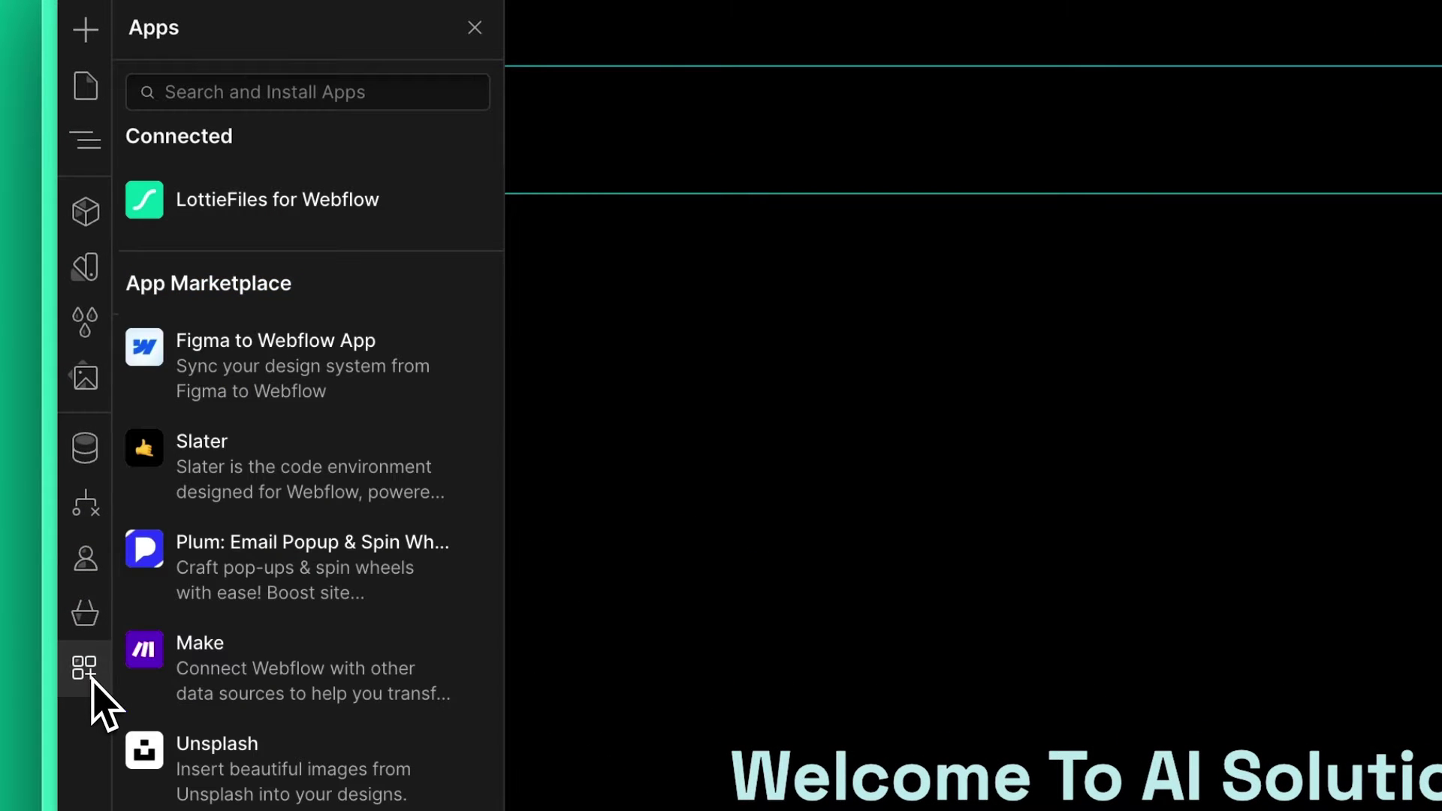
pyautogui.moveTo(440, 210)
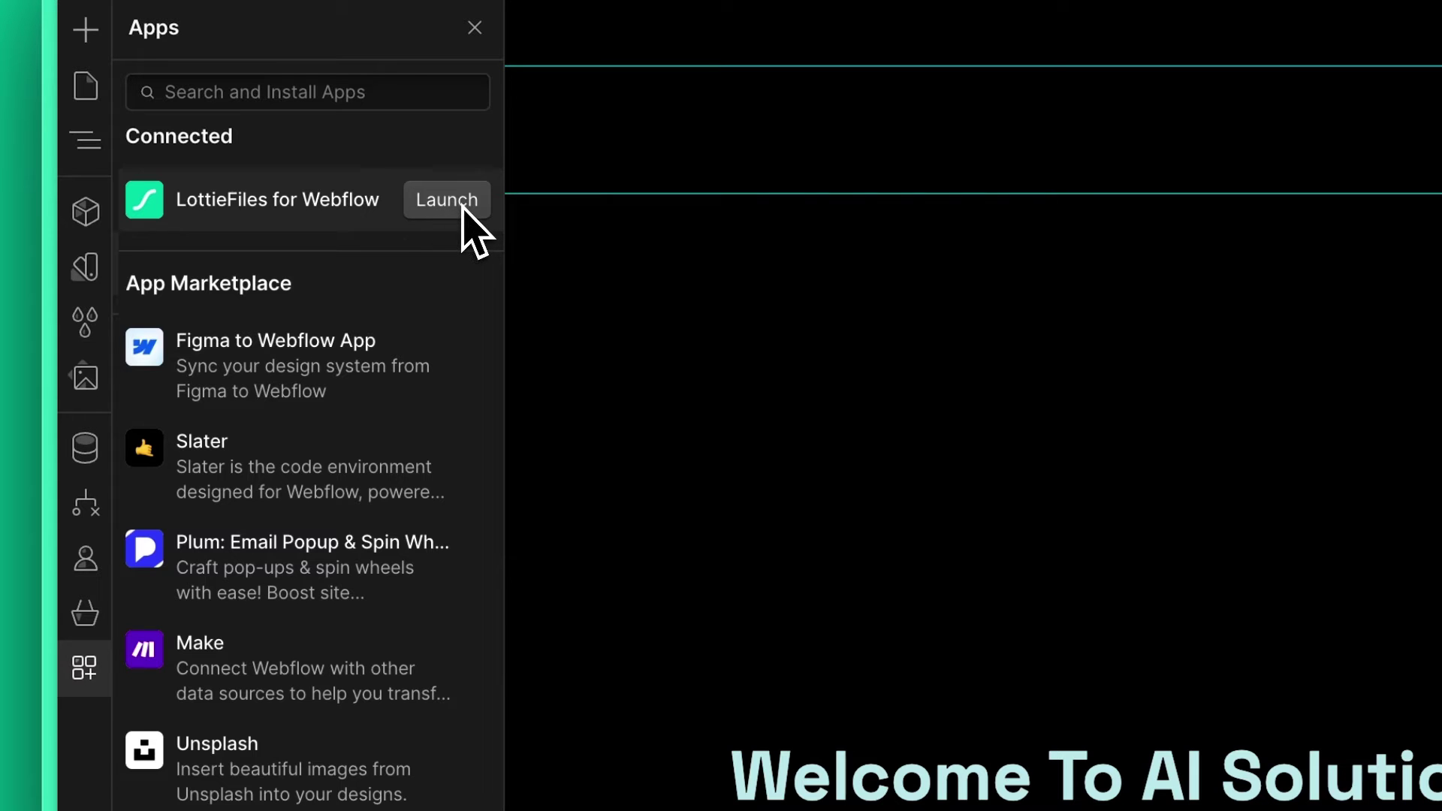
pyautogui.click(467, 211)
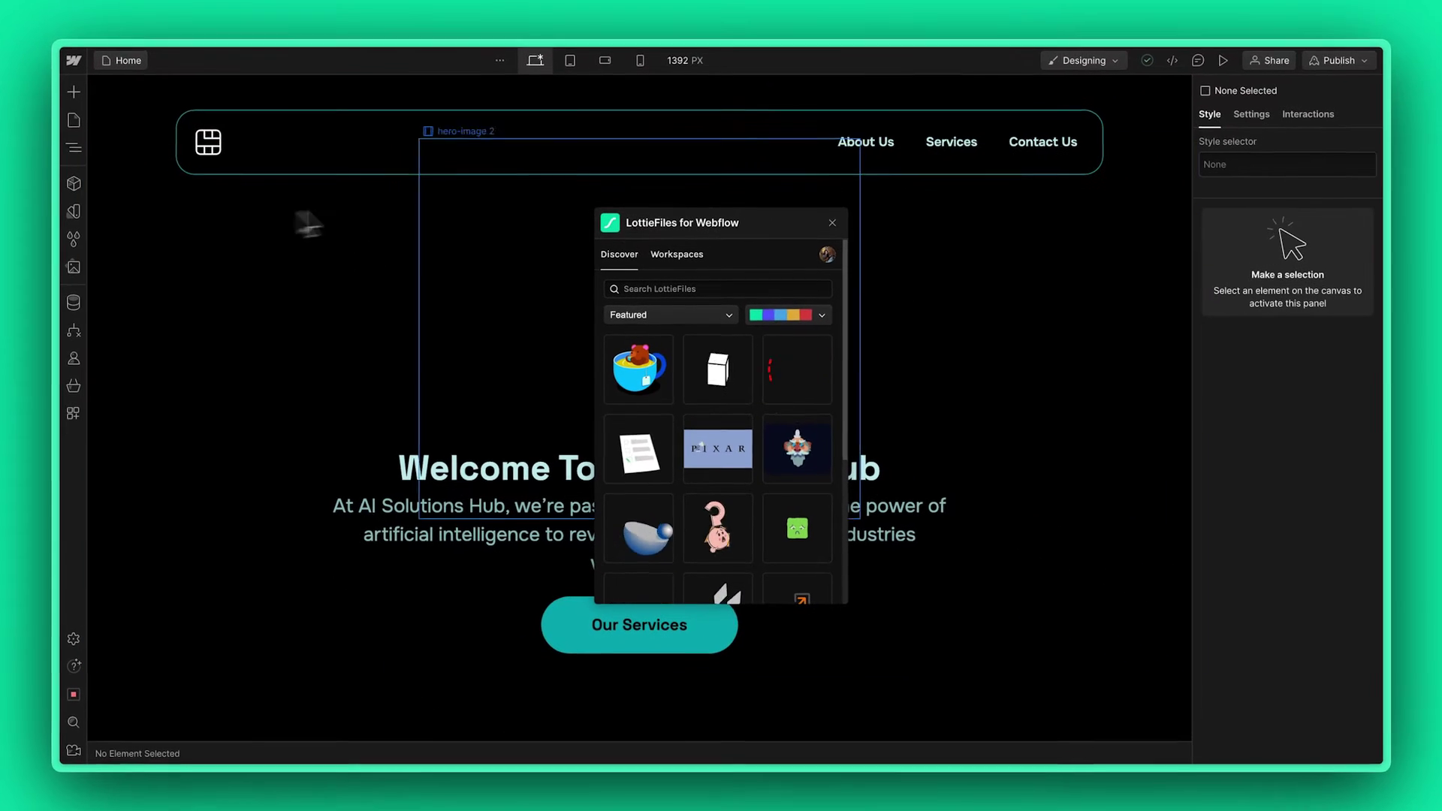
# Step: Move the LottieFiles window aside, search 'Technology', and preview the green wireframe-sphere animation
pyautogui.moveTo(759, 225); pyautogui.dragTo(1063, 270)
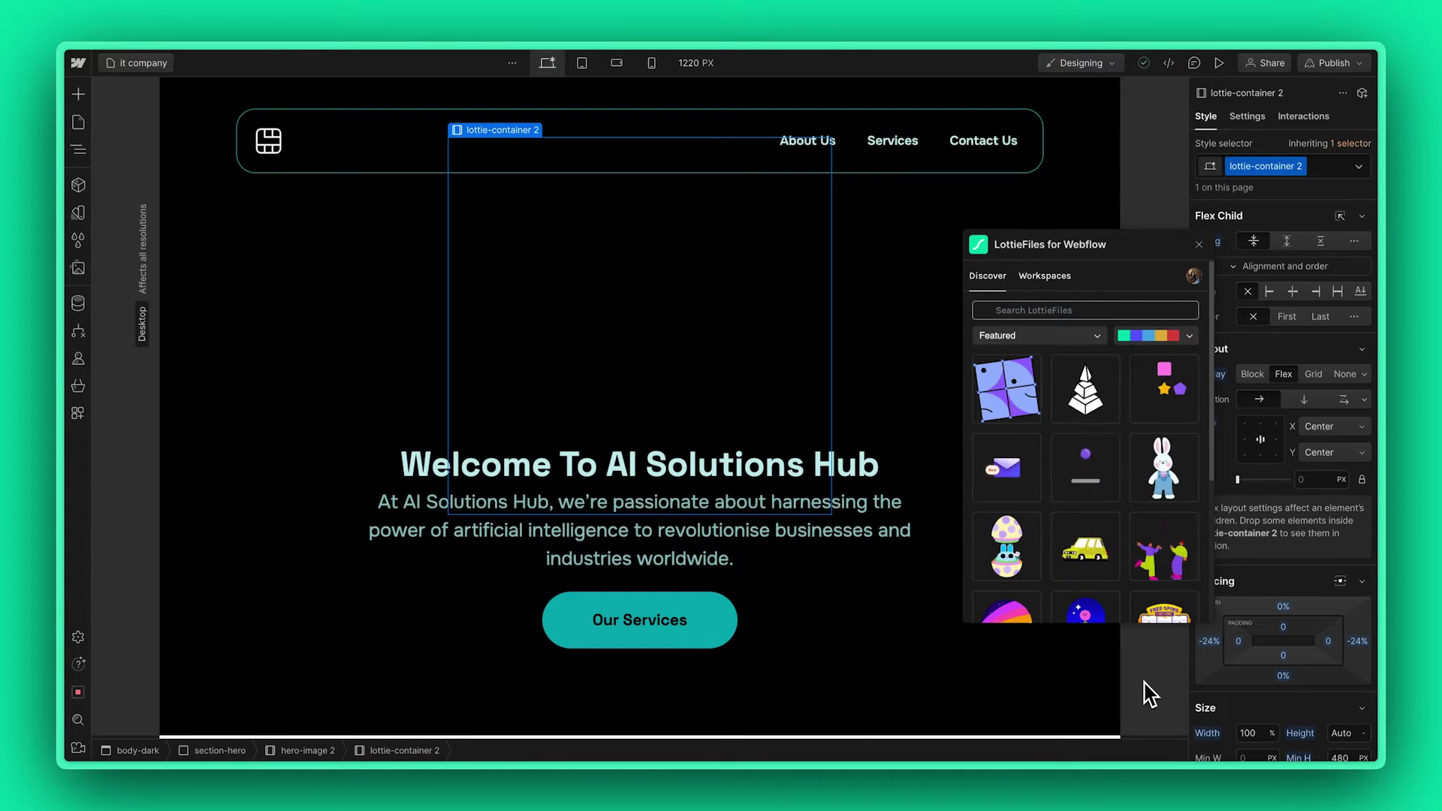
pyautogui.click(1110, 312)
pyautogui.write('Technolo')
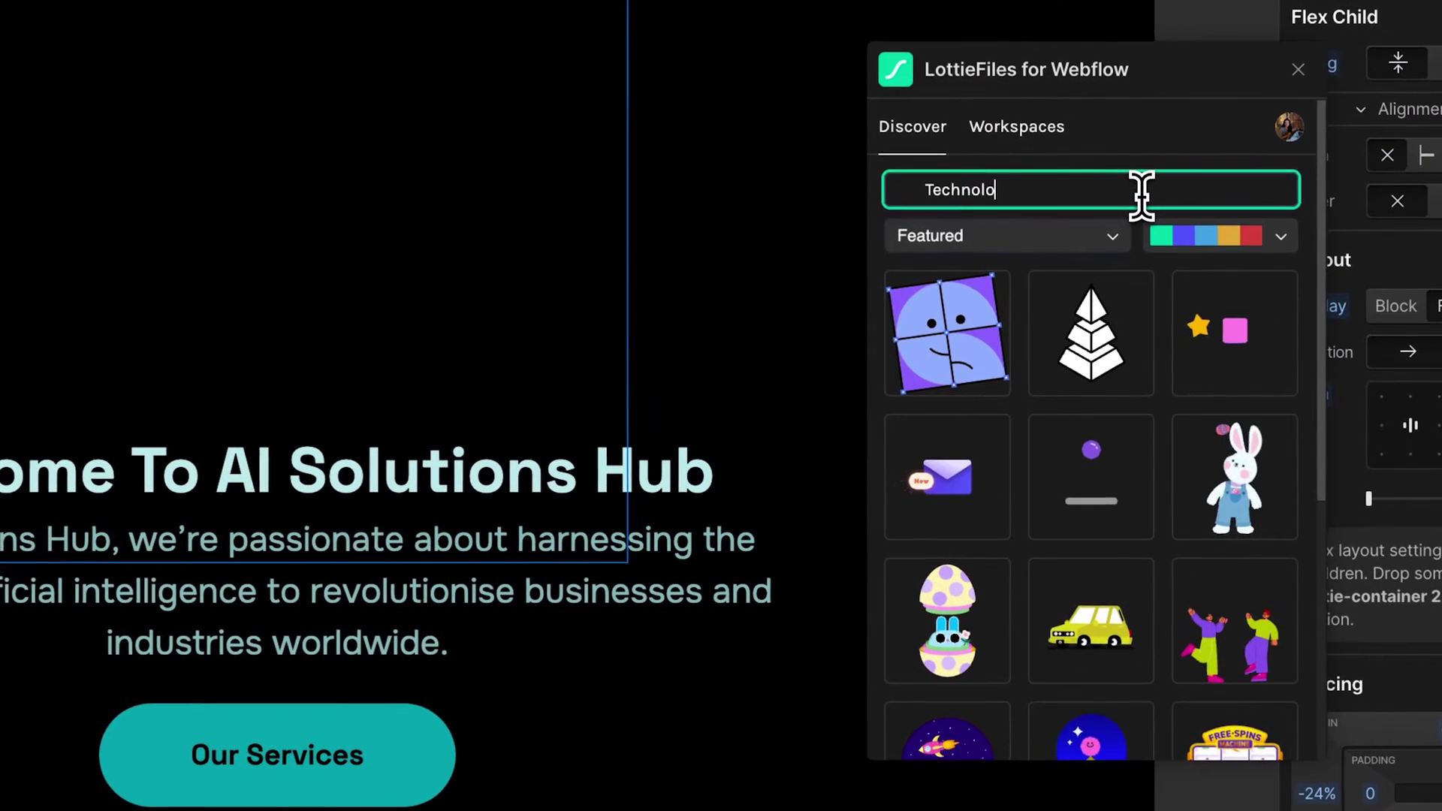
pyautogui.write('gy')
pyautogui.press('Return')
pyautogui.scroll(-5, 1181, 484)
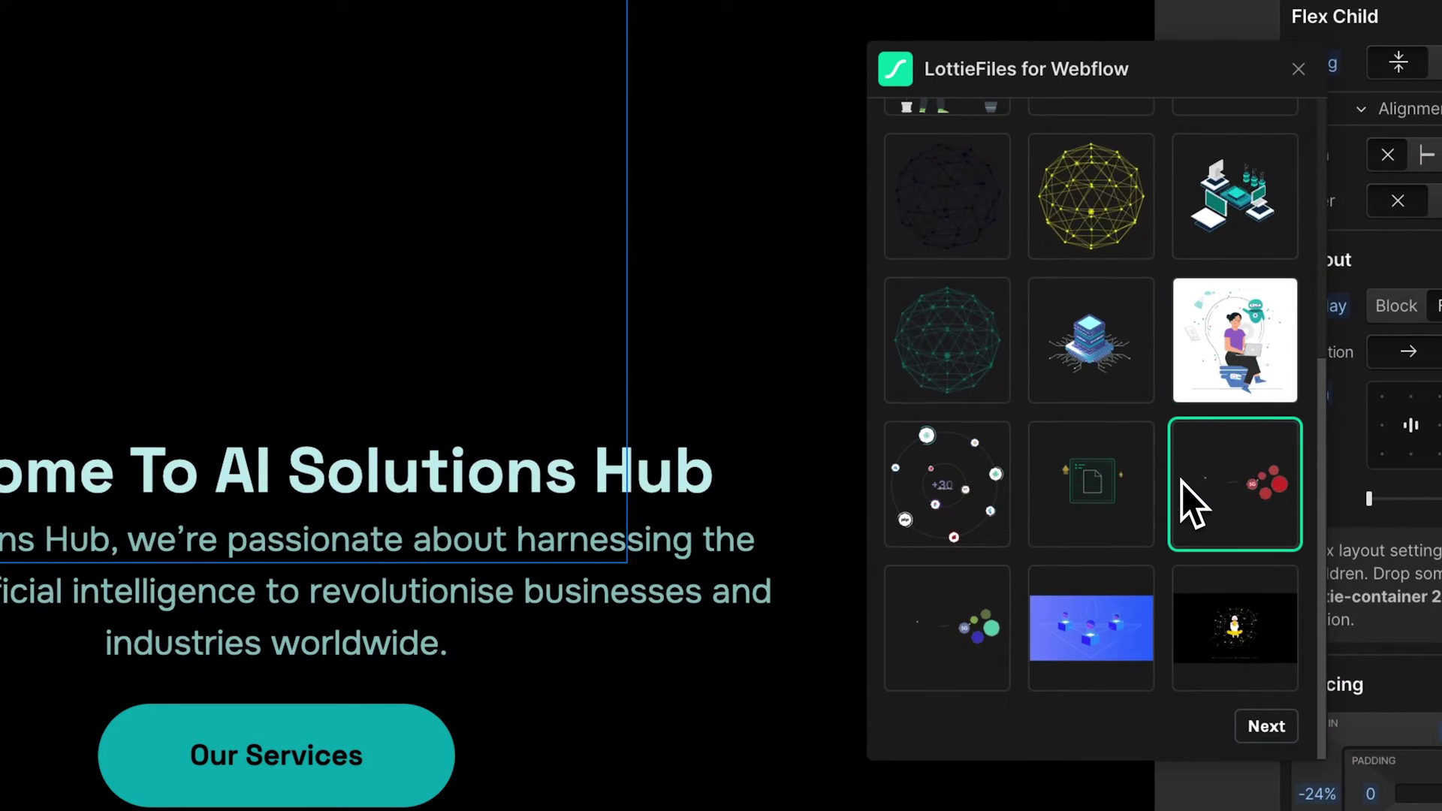
pyautogui.click(979, 387)
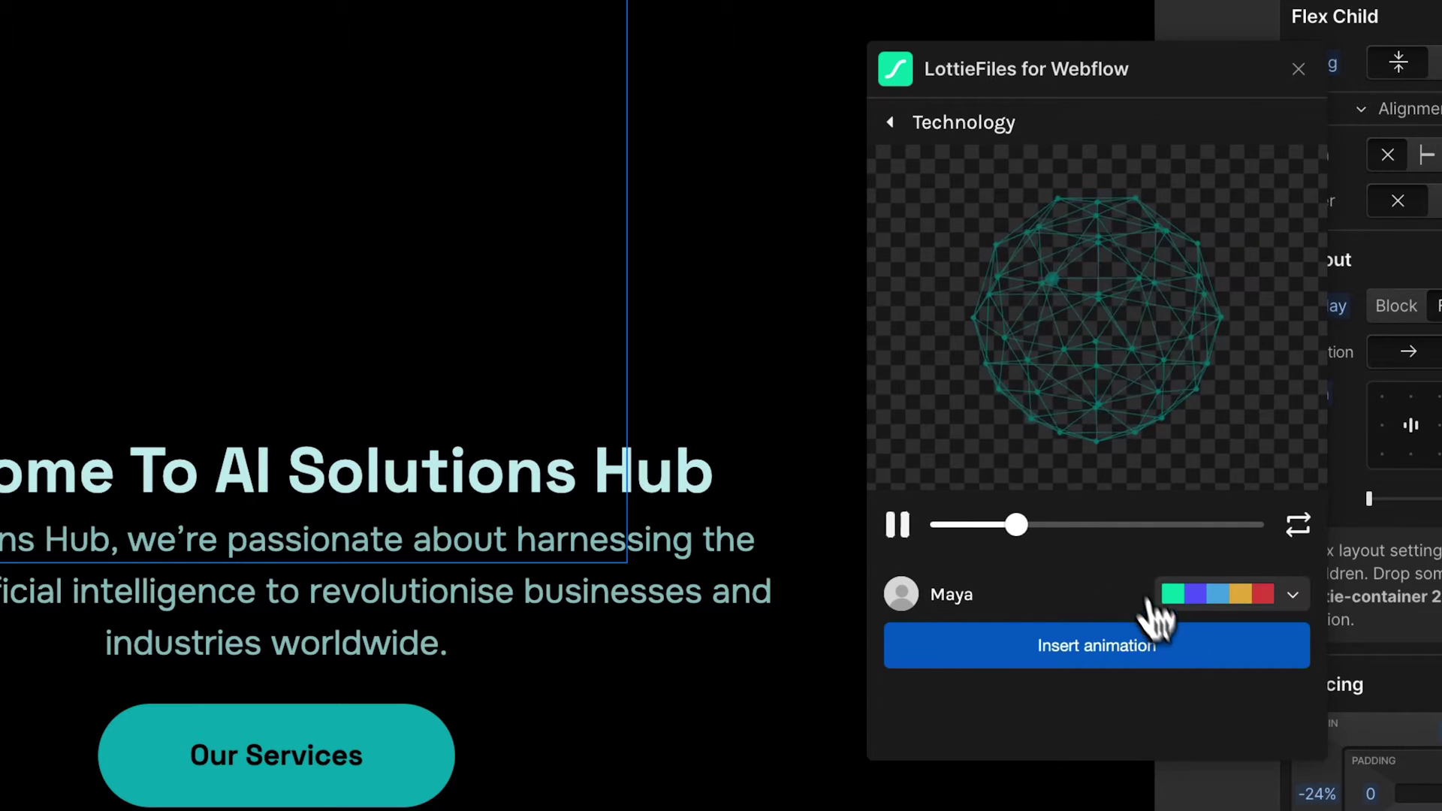
# Step: Insert the wireframe-sphere animation into the hero's Lottie container
pyautogui.click(1160, 642)
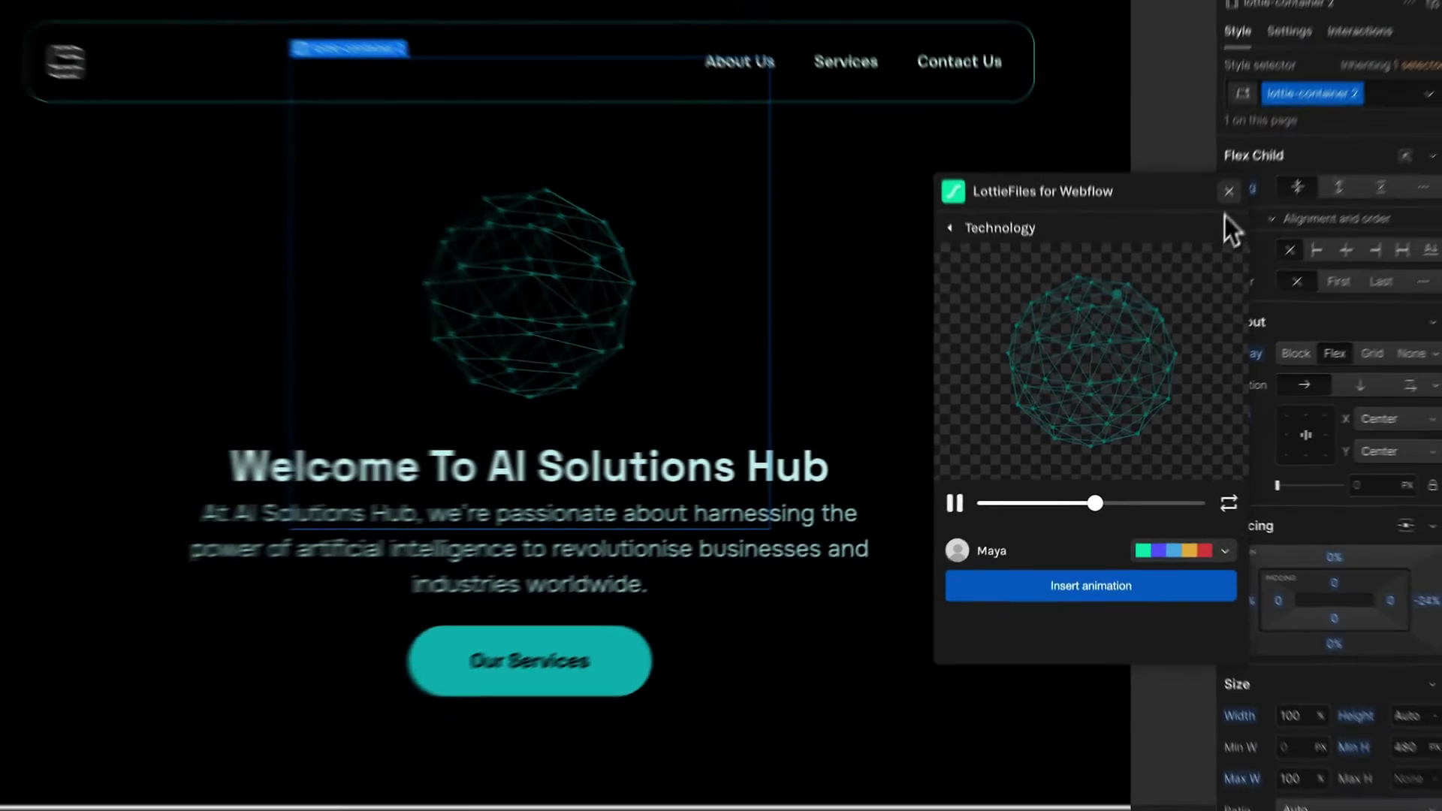
pyautogui.click(1229, 191)
pyautogui.click(1289, 31)
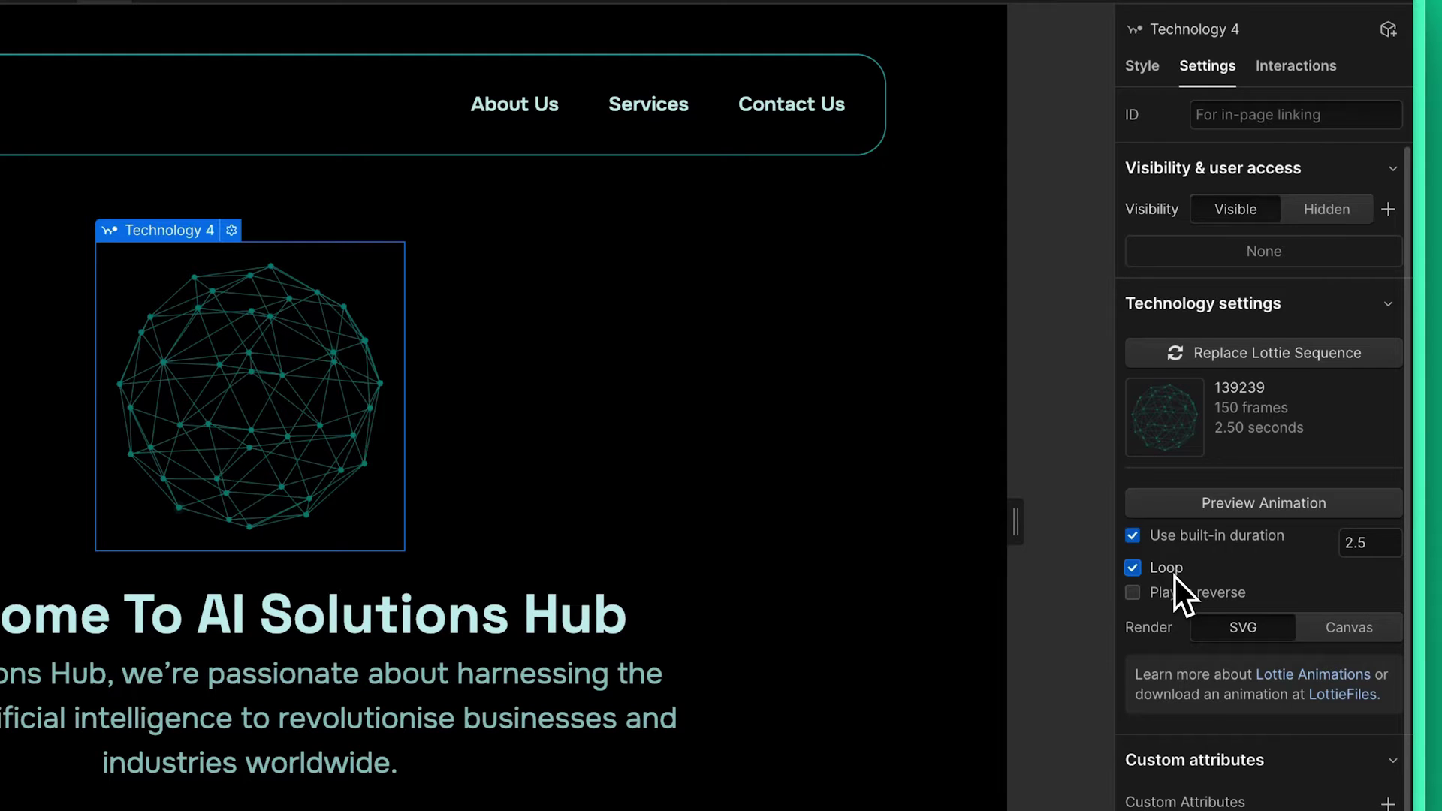
# Step: Style the sphere 350 px tall with a 16 px bottom margin, then relaunch LottieFiles for Data Analytics
pyautogui.click(1153, 76)
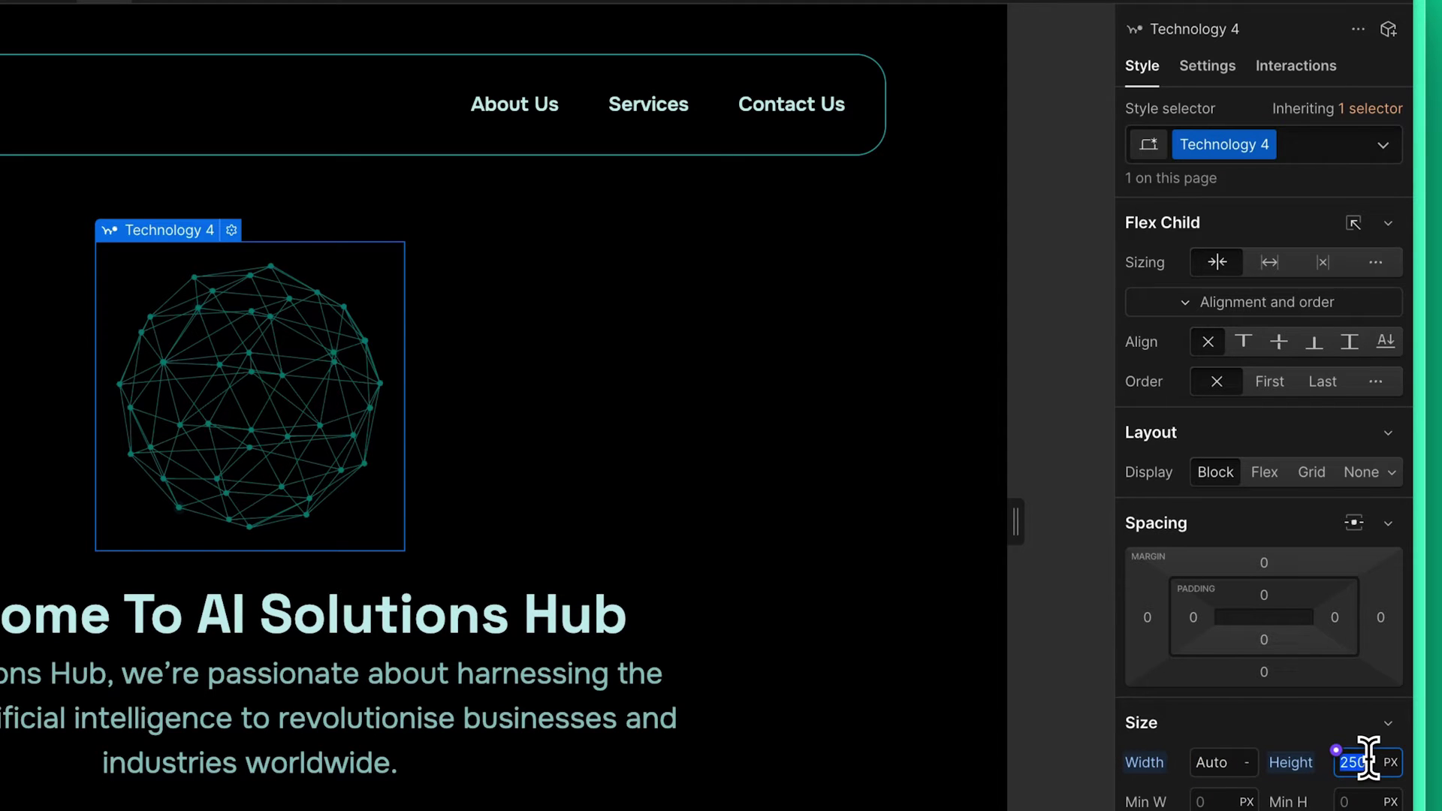
pyautogui.write('350')
pyautogui.moveTo(1285, 674); pyautogui.dragTo(1275, 708)
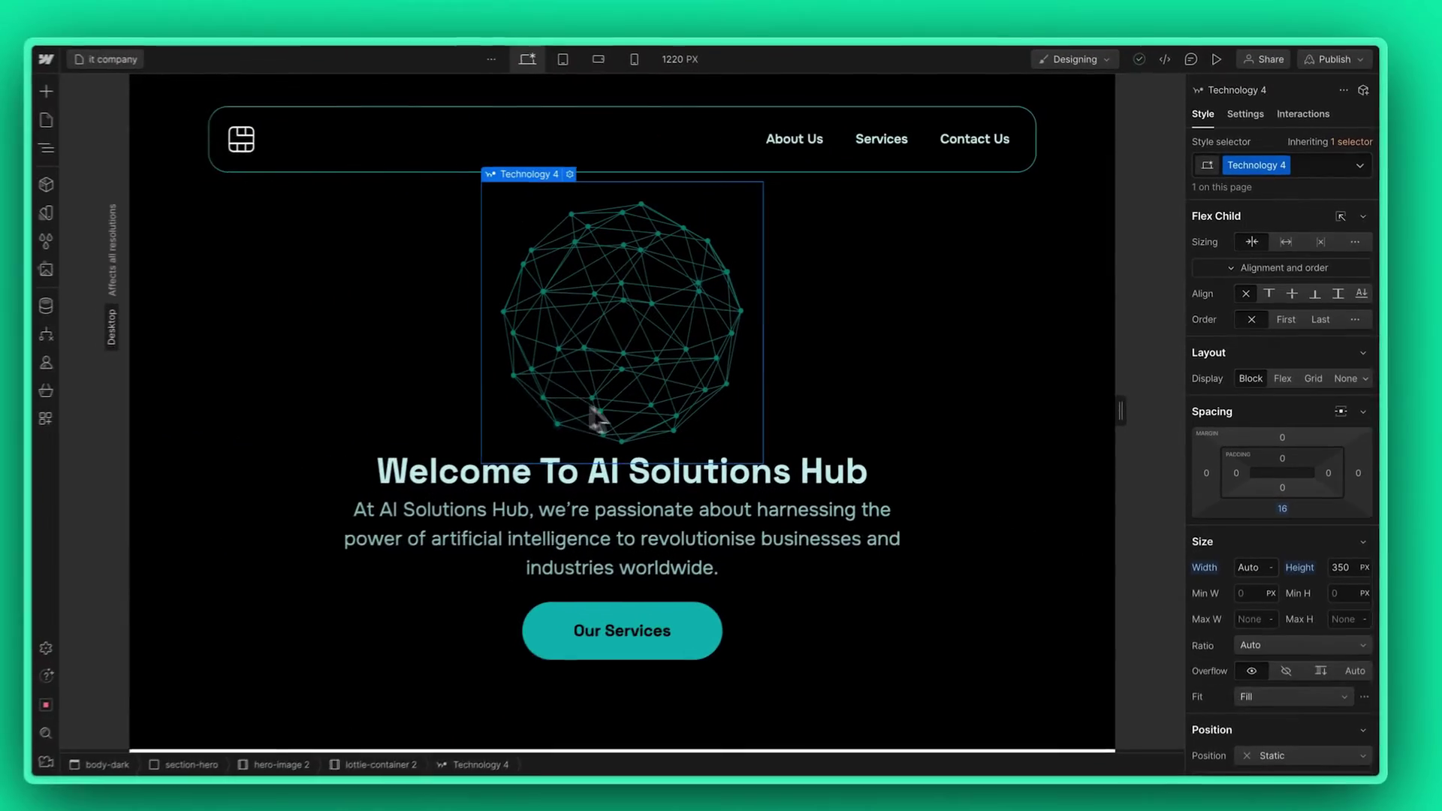
pyautogui.click(78, 150)
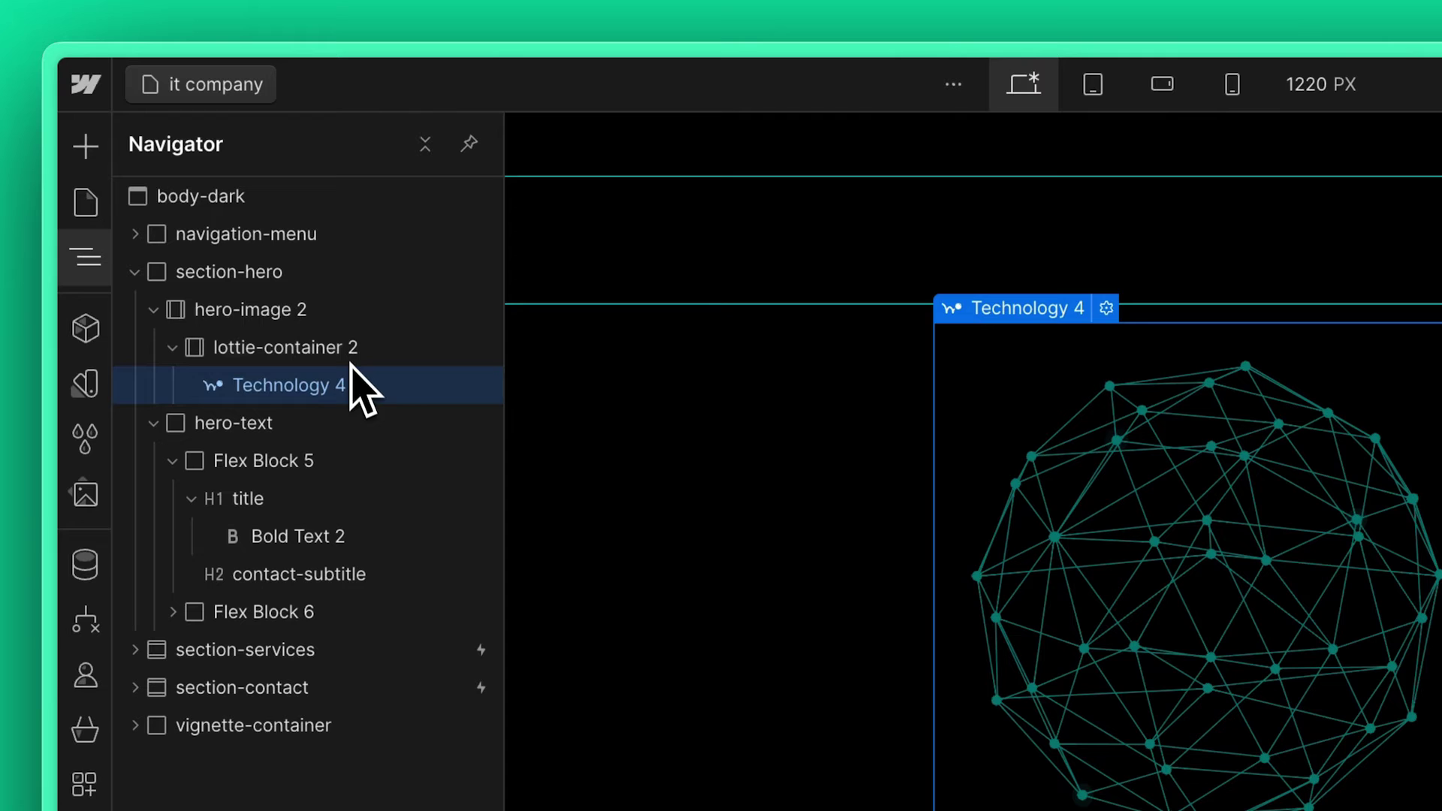
pyautogui.click(1219, 64)
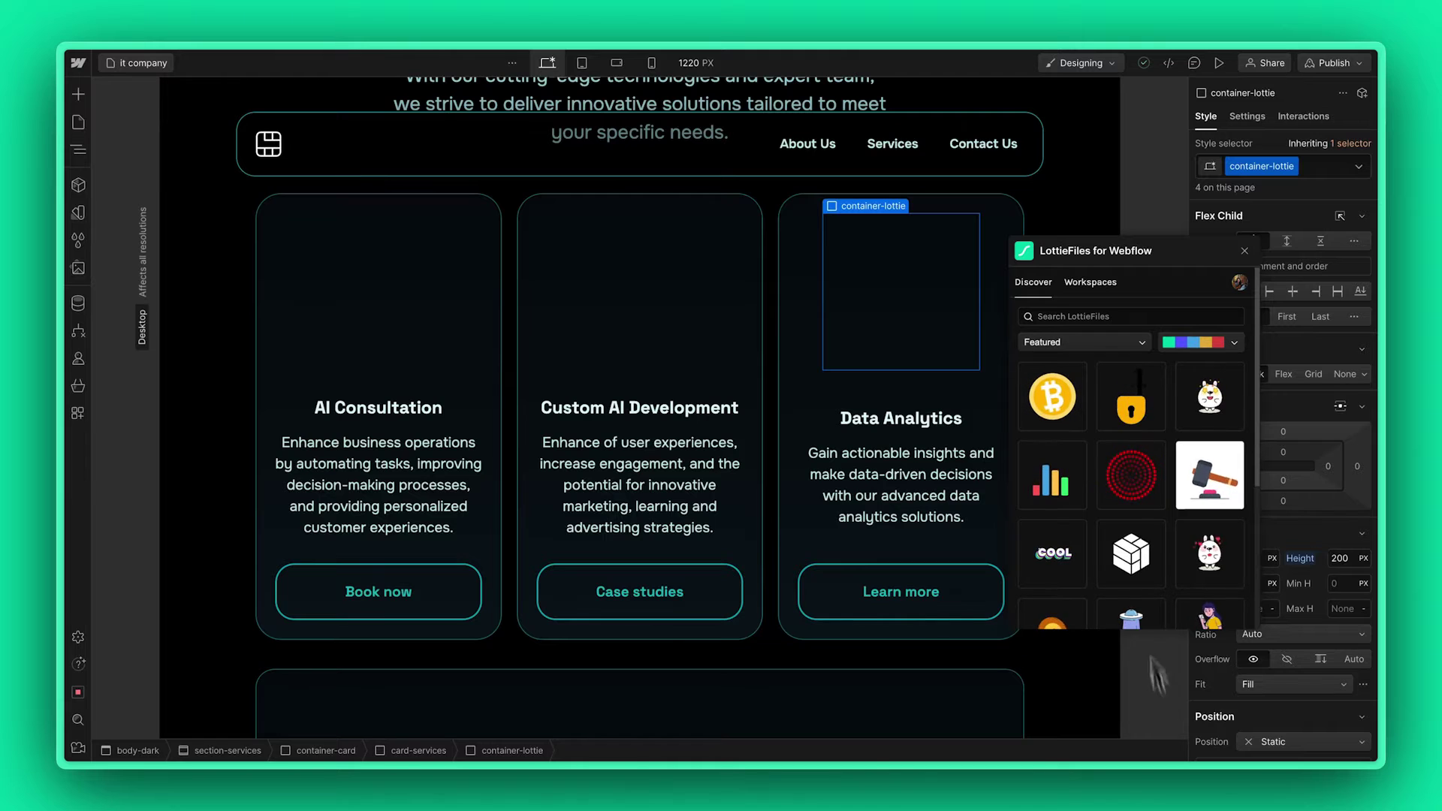
# Step: Search 'Data analytics' in LottieFiles and preview the Omnichannel Data bar-chart animation
pyautogui.click(1075, 316)
pyautogui.write('Data analytics')
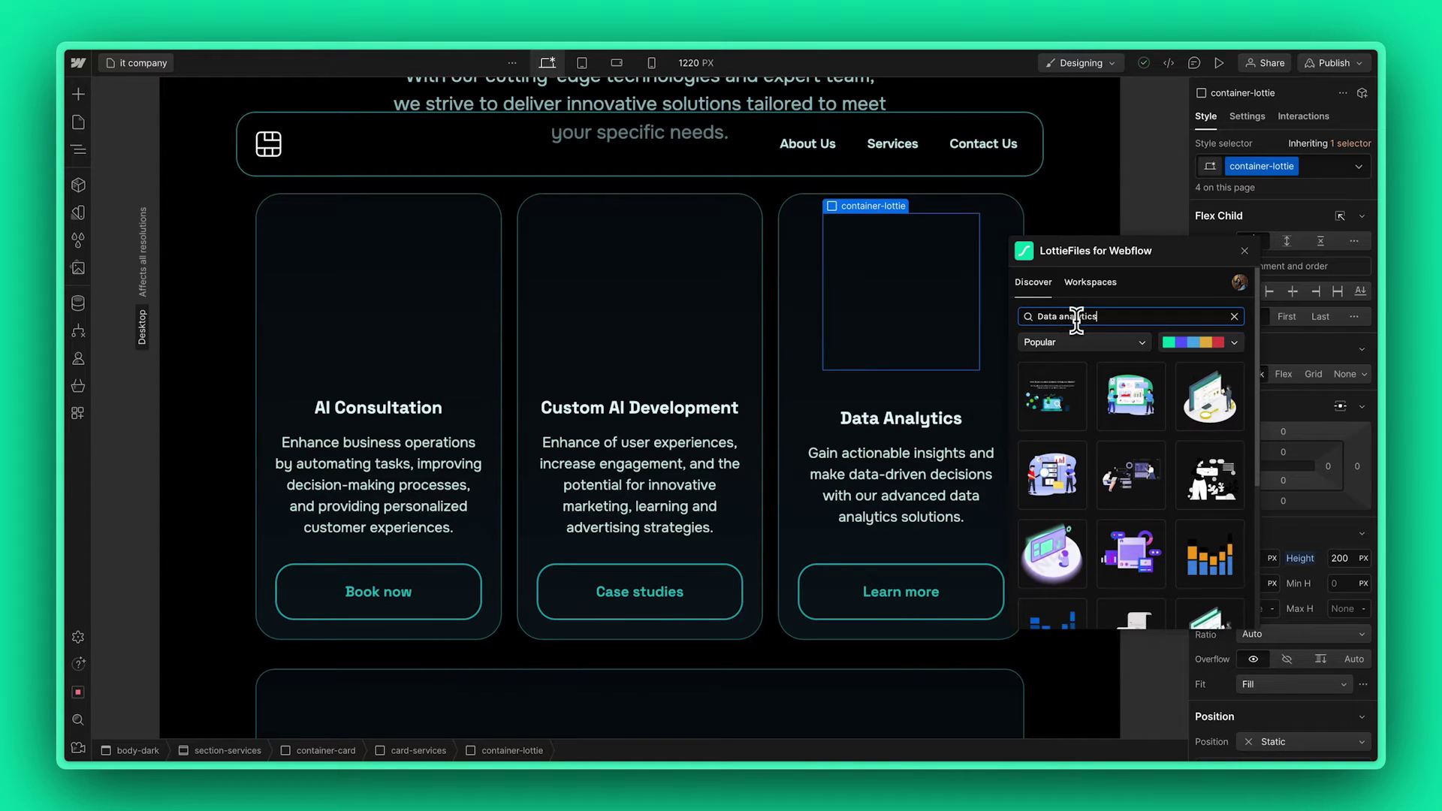
pyautogui.click(1226, 550)
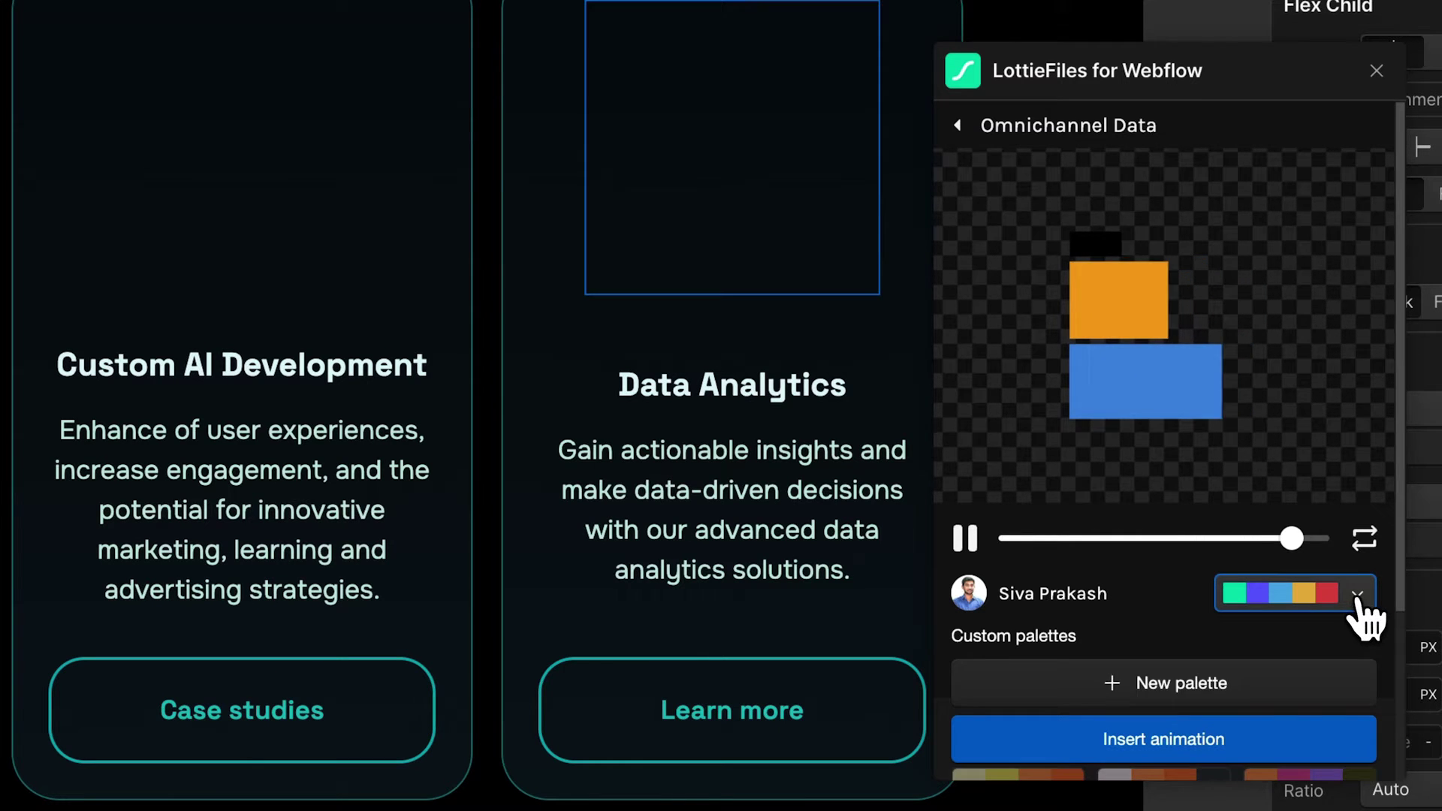
# Step: Try the pink-dark, white-orange and red preset palettes on the animation
pyautogui.scroll(-3, 1358, 601)
pyautogui.click(1357, 602)
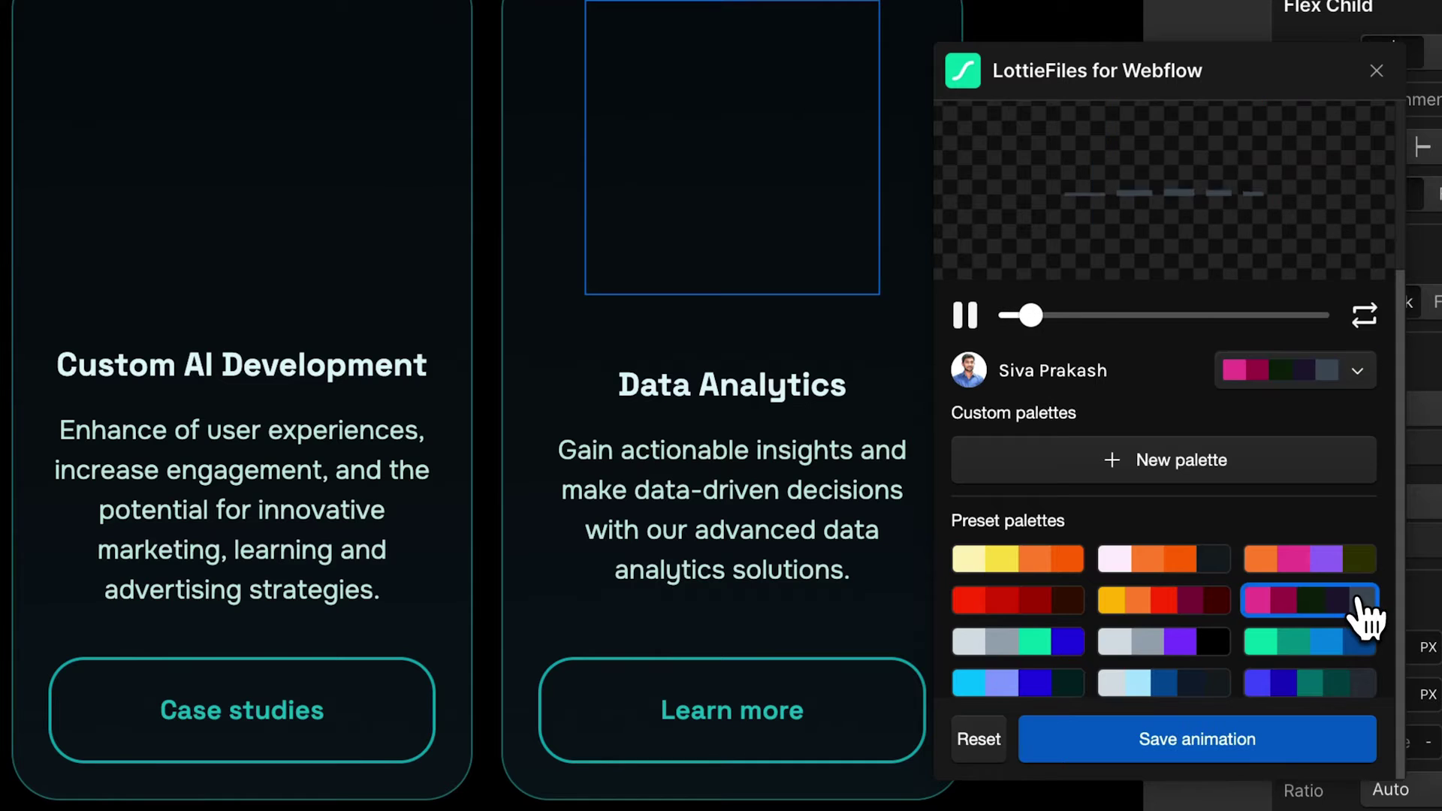
pyautogui.scroll(2, 1347, 608)
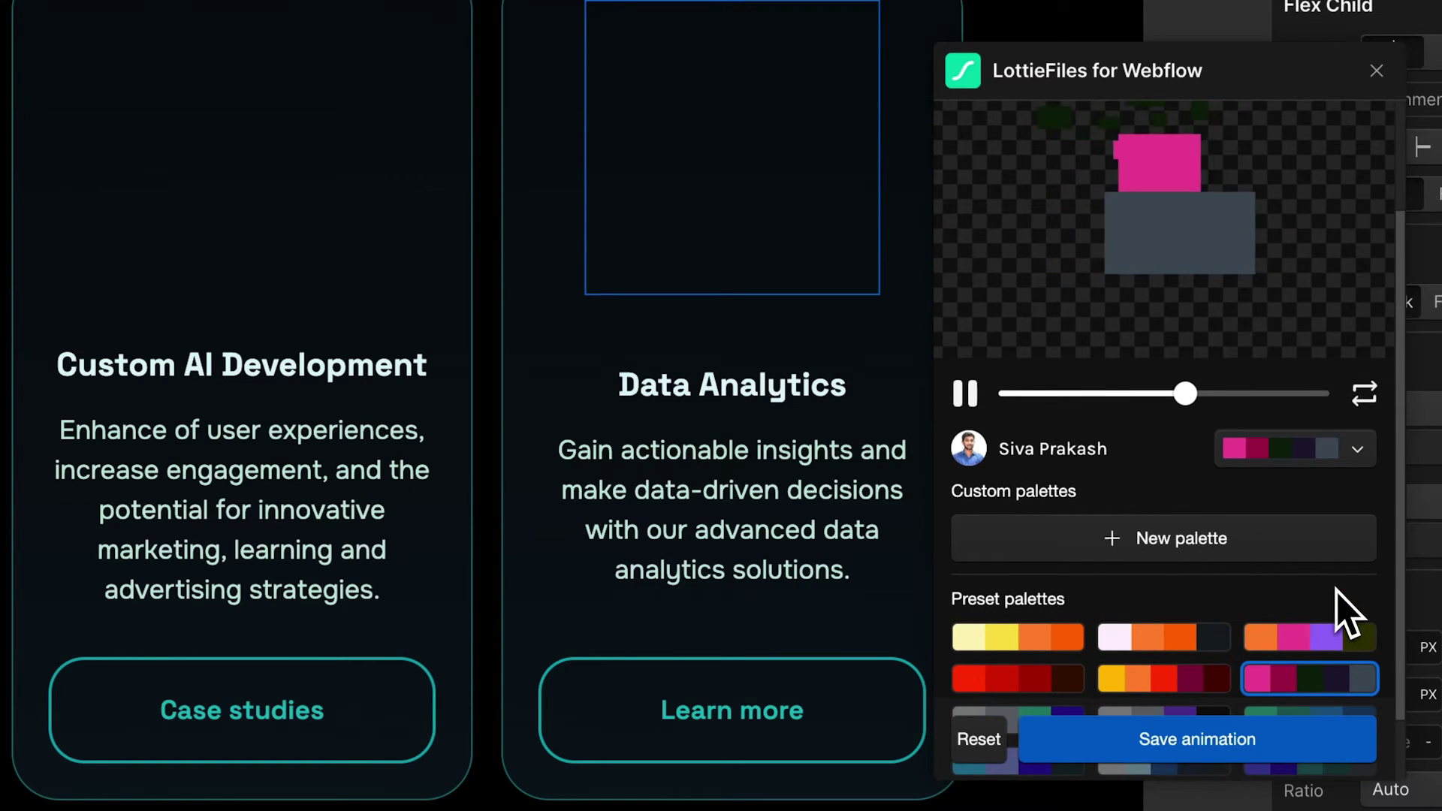
pyautogui.click(1199, 638)
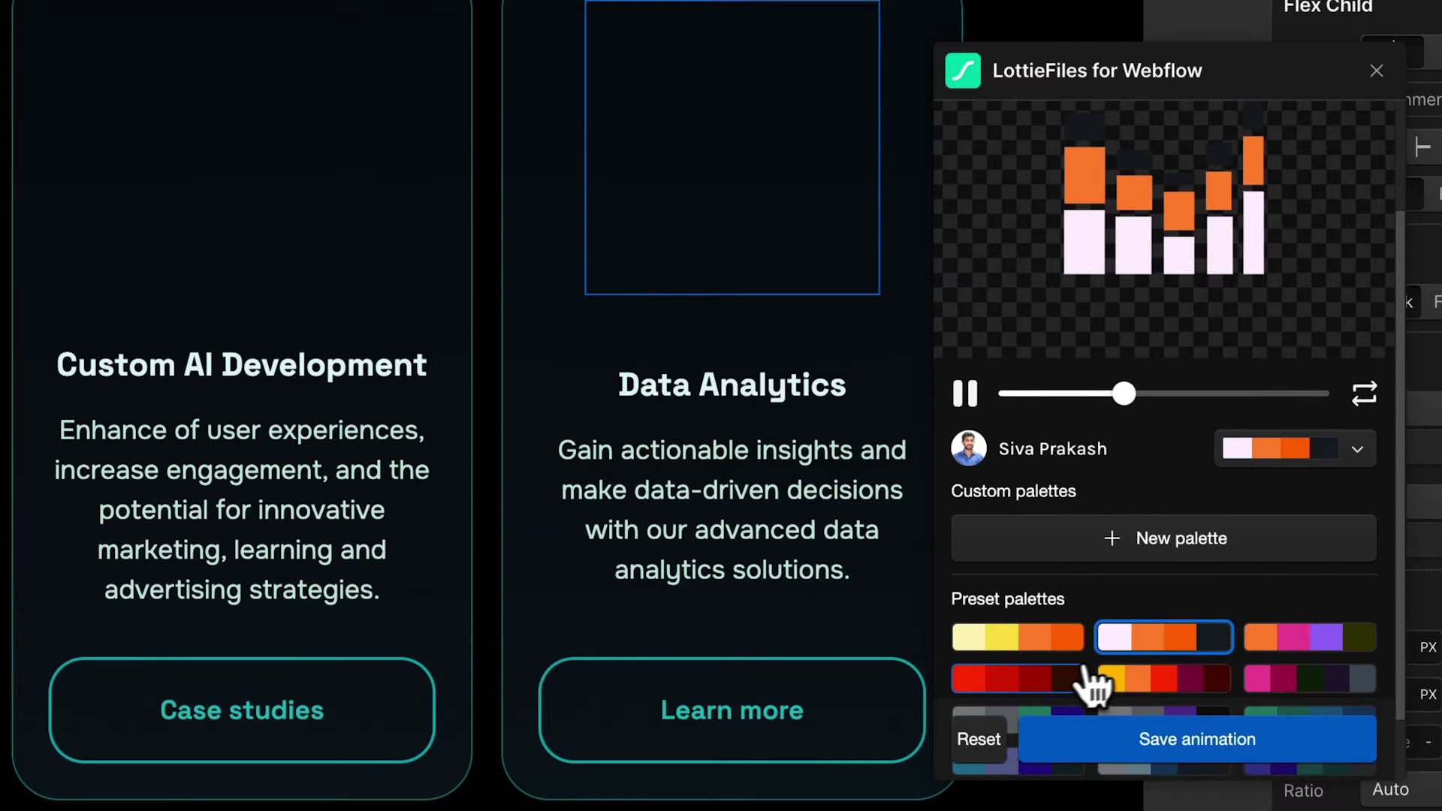
pyautogui.click(1063, 691)
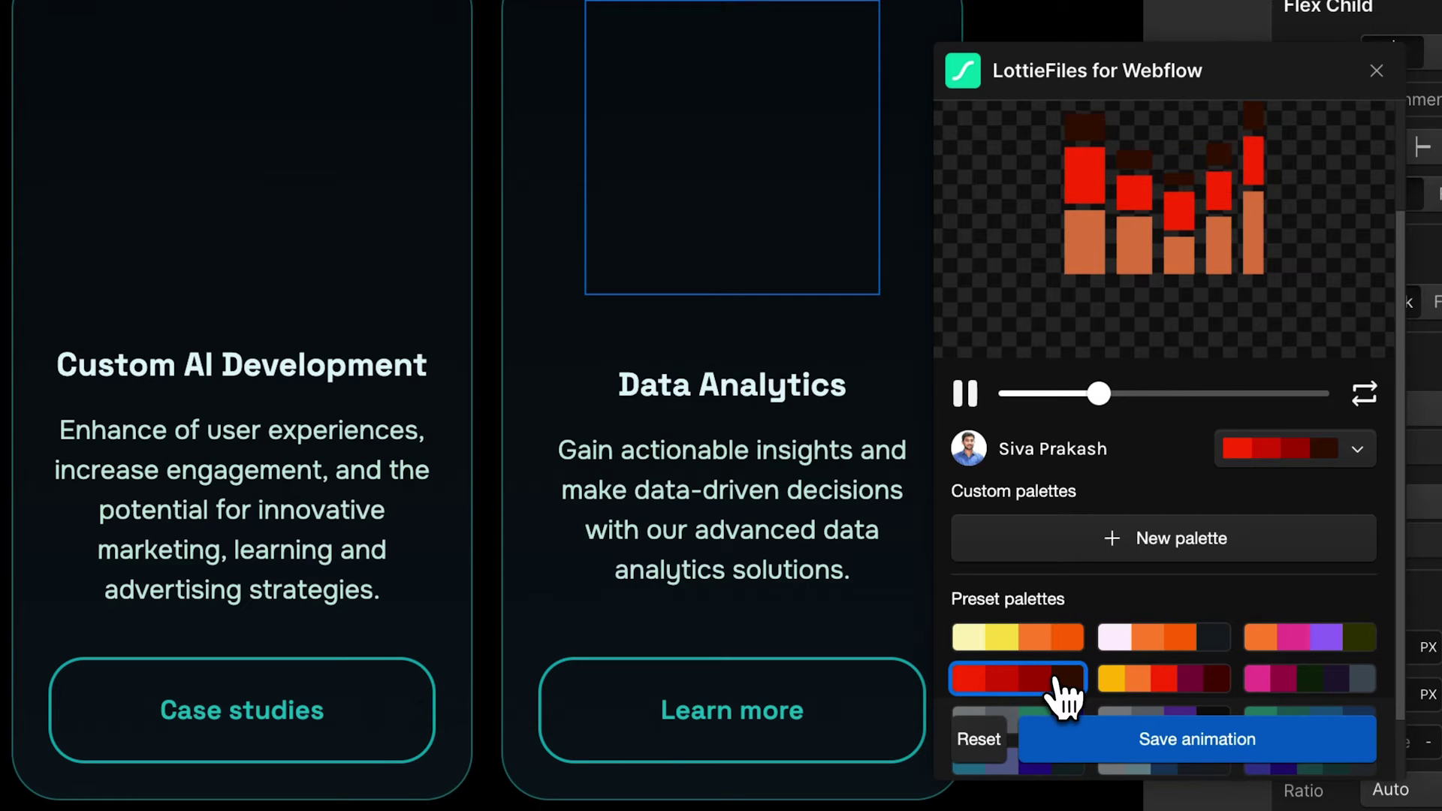
# Step: Create a new palette with colours 70ddb3, 24F08C and 16513d
pyautogui.click(1201, 558)
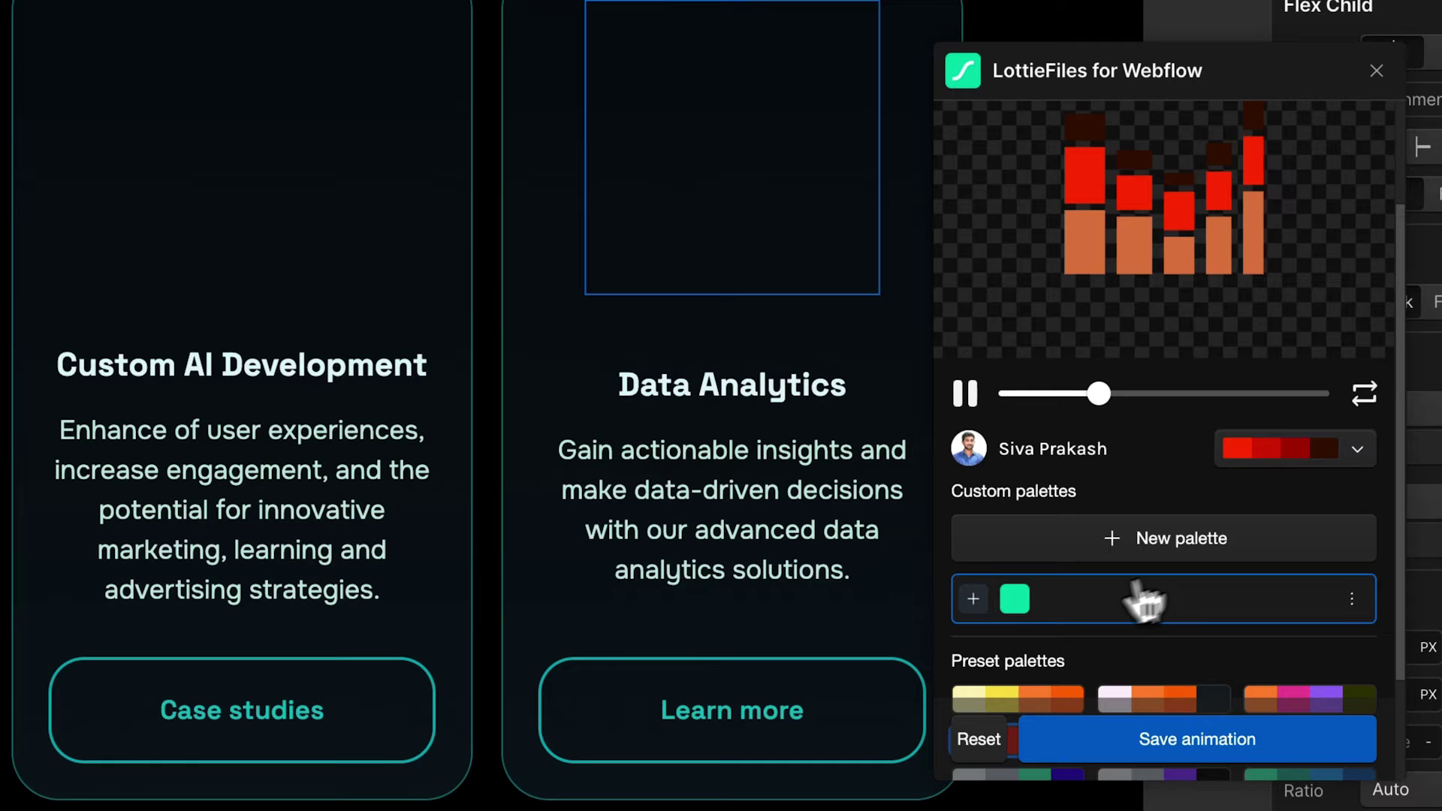
pyautogui.click(1015, 597)
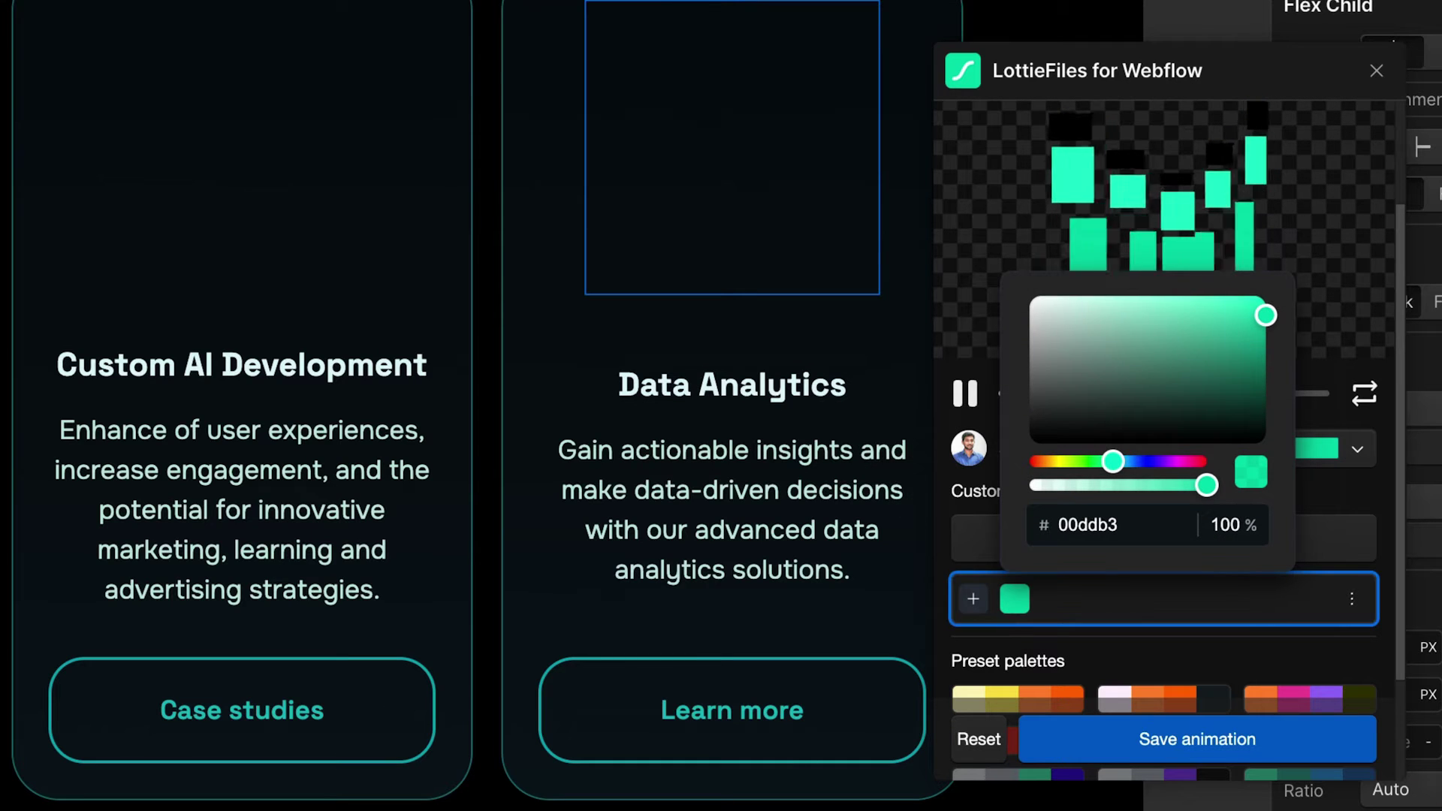
pyautogui.doubleClick(1088, 525)
pyautogui.write('70ddb3')
pyautogui.click(973, 599)
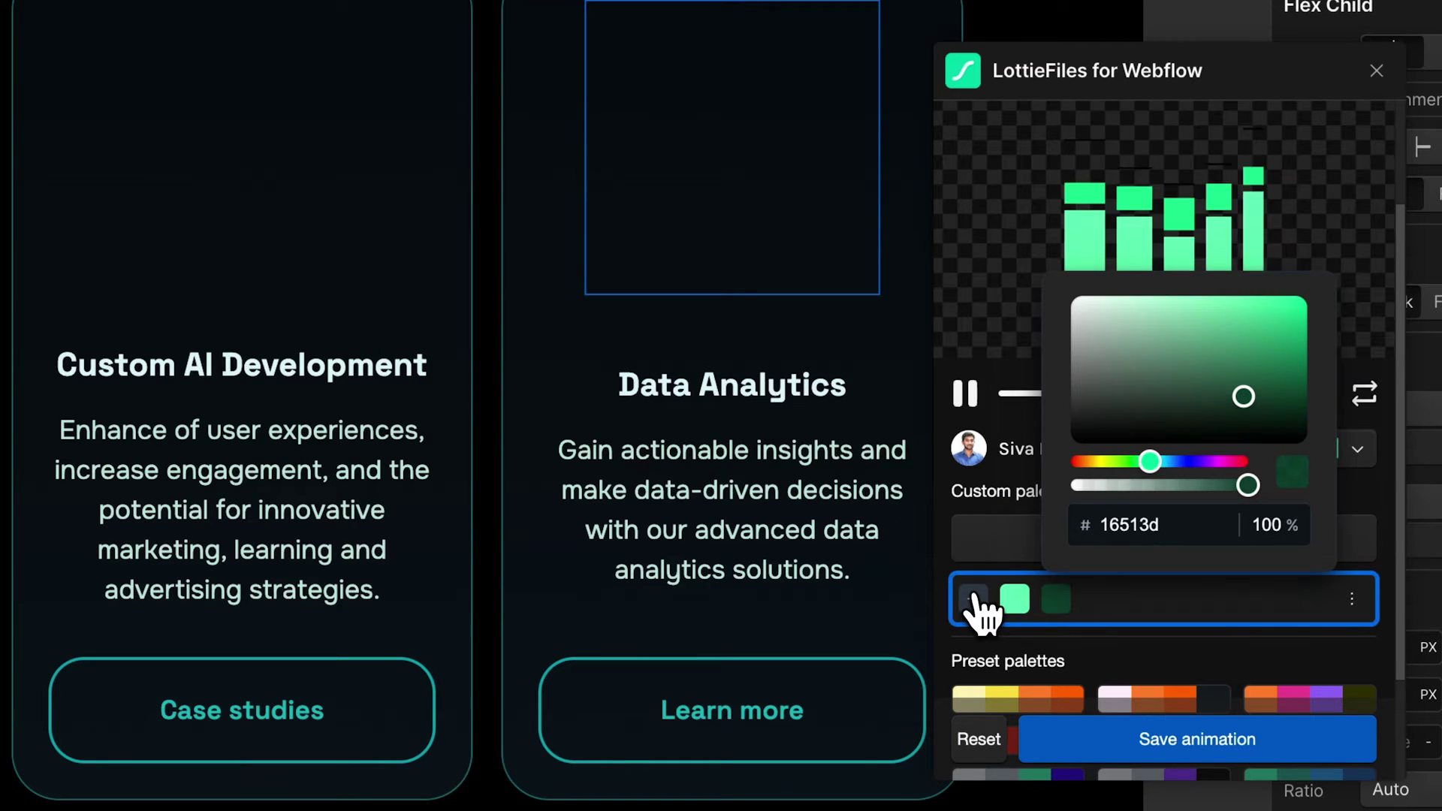
pyautogui.doubleClick(1126, 524)
pyautogui.write('24F08C')
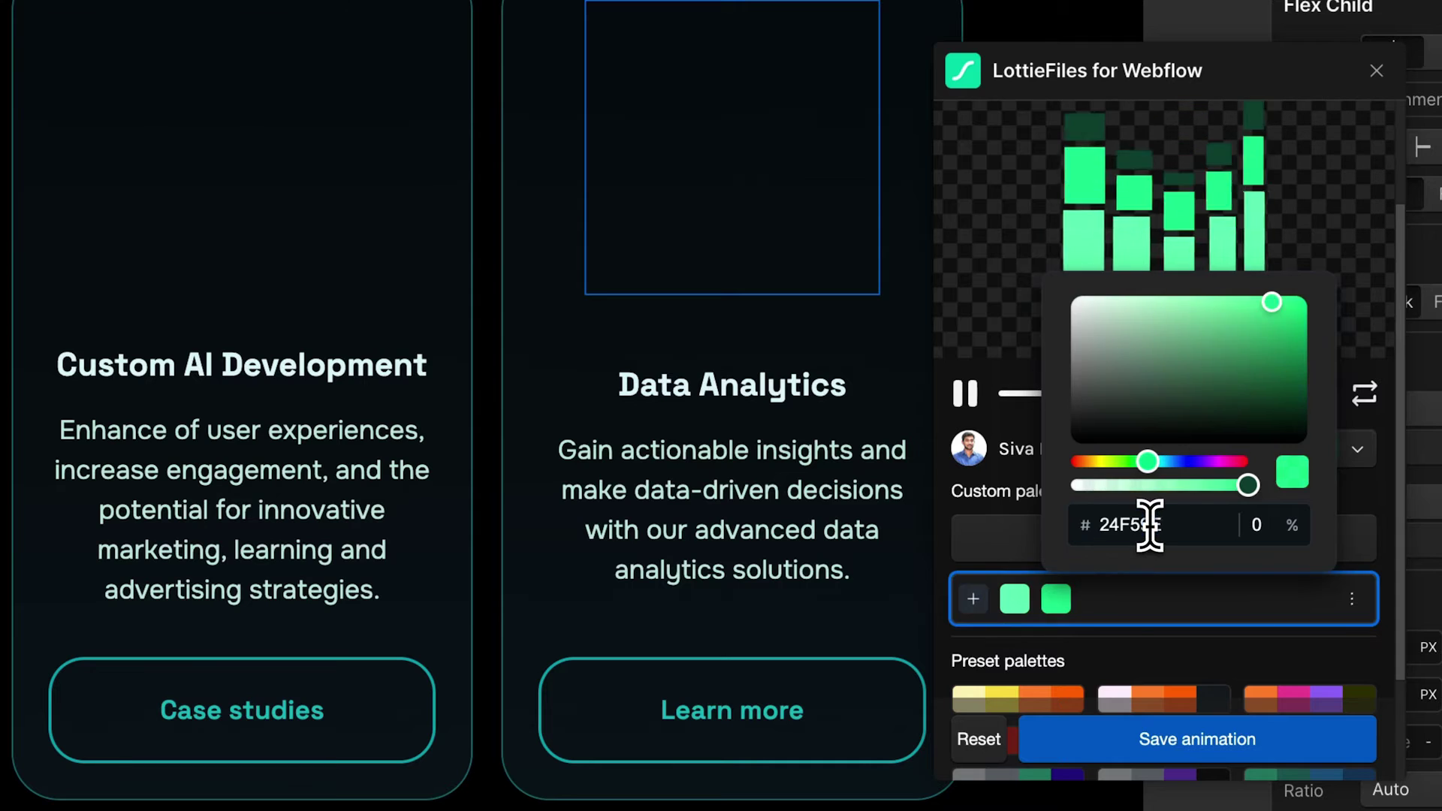
pyautogui.click(973, 598)
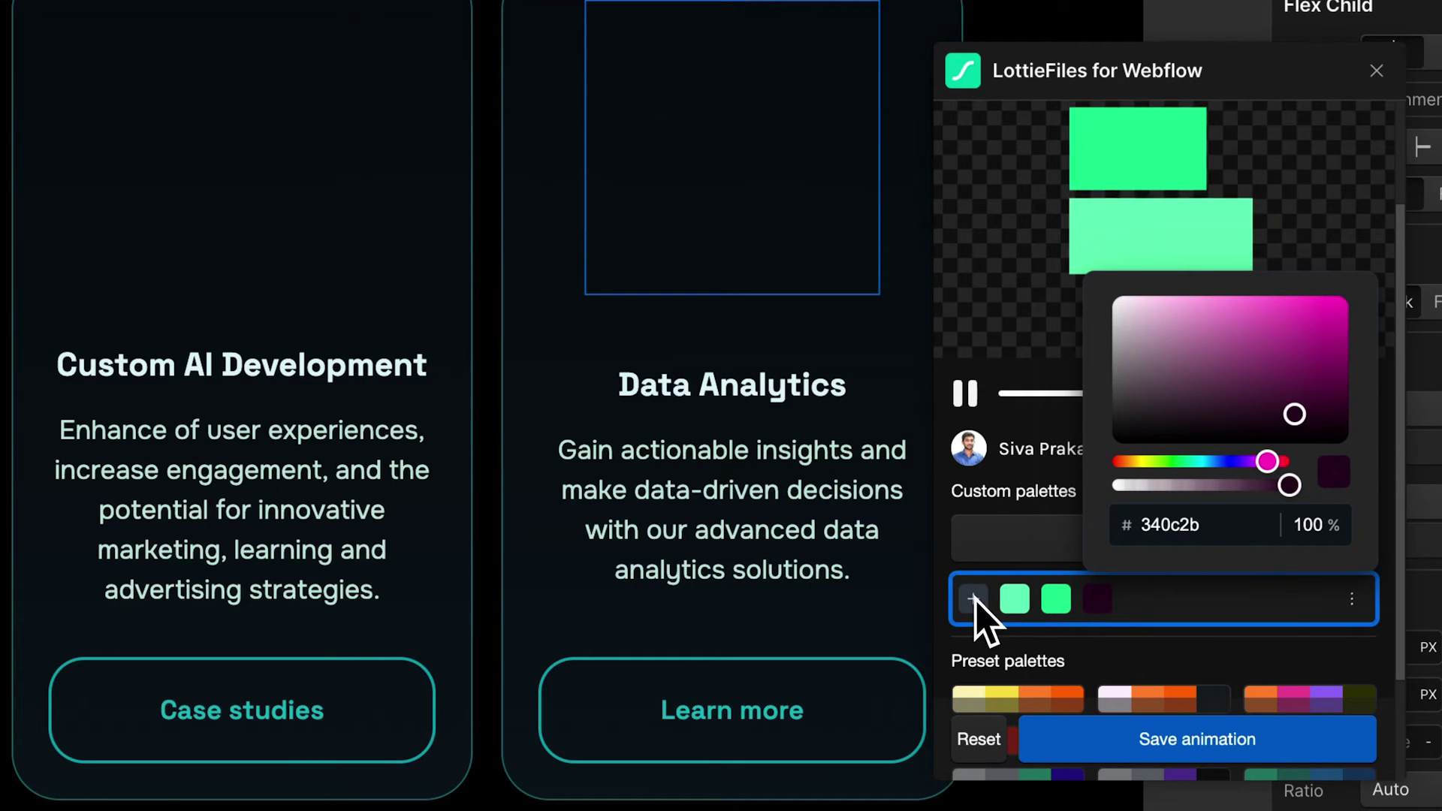
pyautogui.doubleClick(1203, 514)
pyautogui.write('16513d')
pyautogui.click(1171, 639)
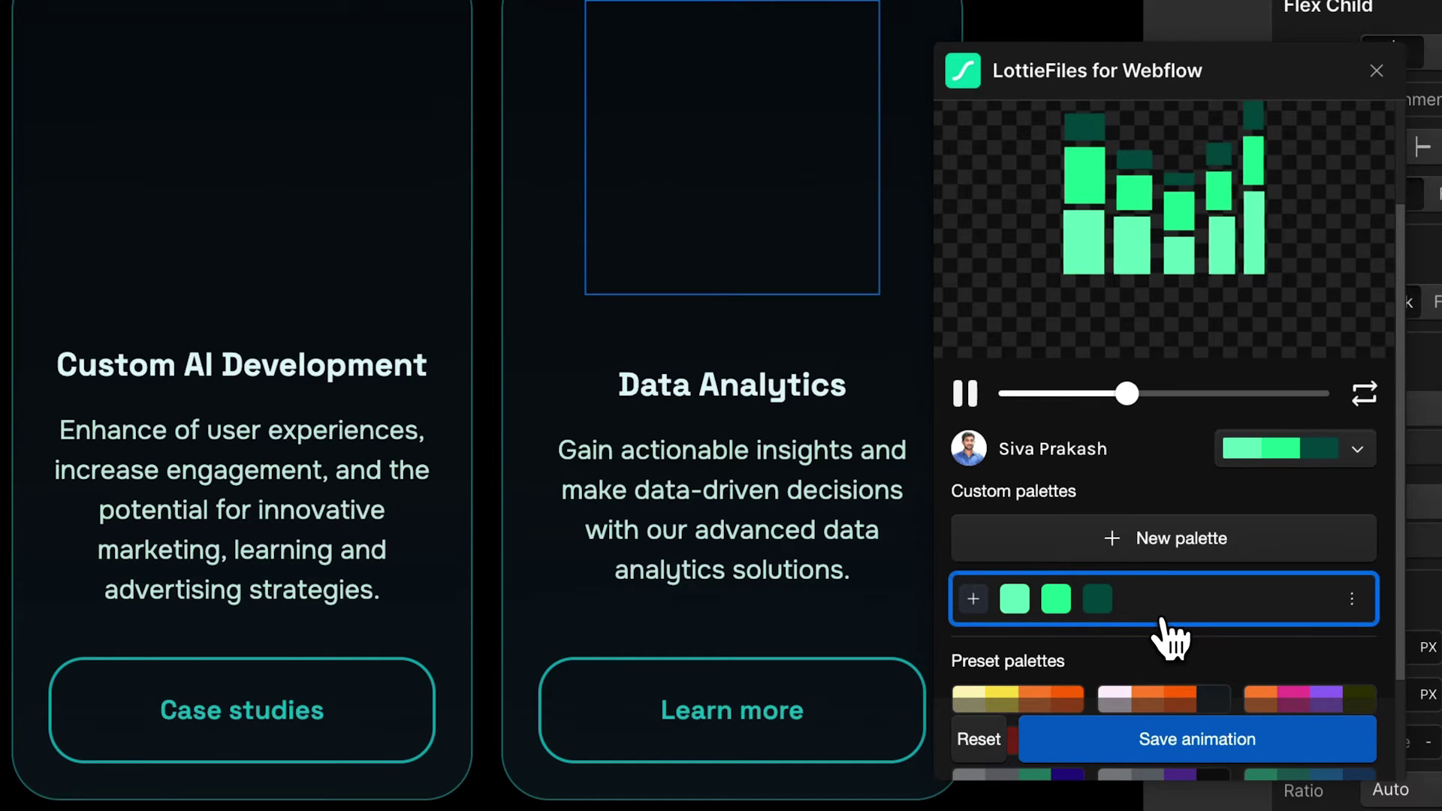
# Step: Save the recoloured Omnichannel Data animation to the workspace
pyautogui.scroll(1, 1171, 638)
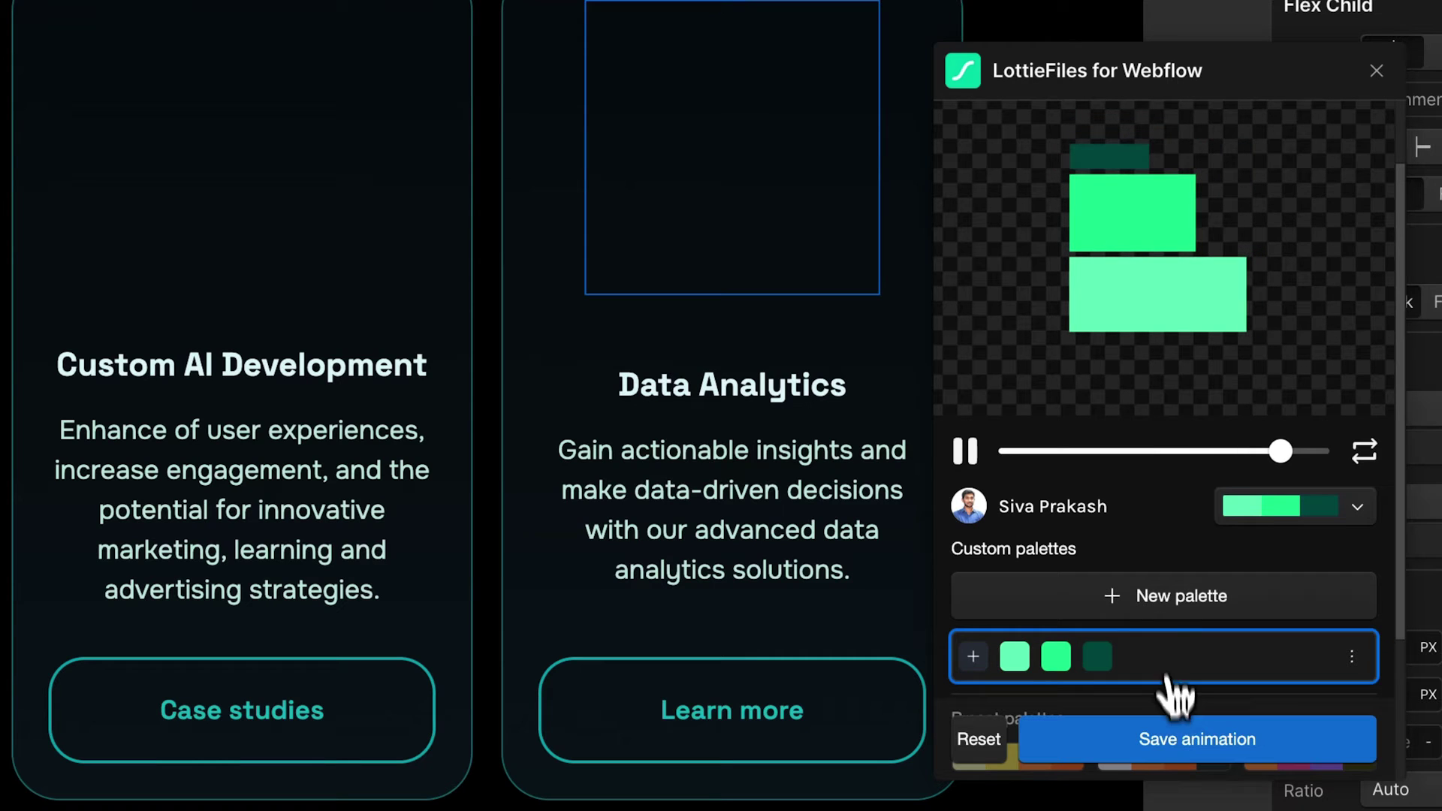
pyautogui.click(1177, 743)
pyautogui.scroll(-6, 1178, 570)
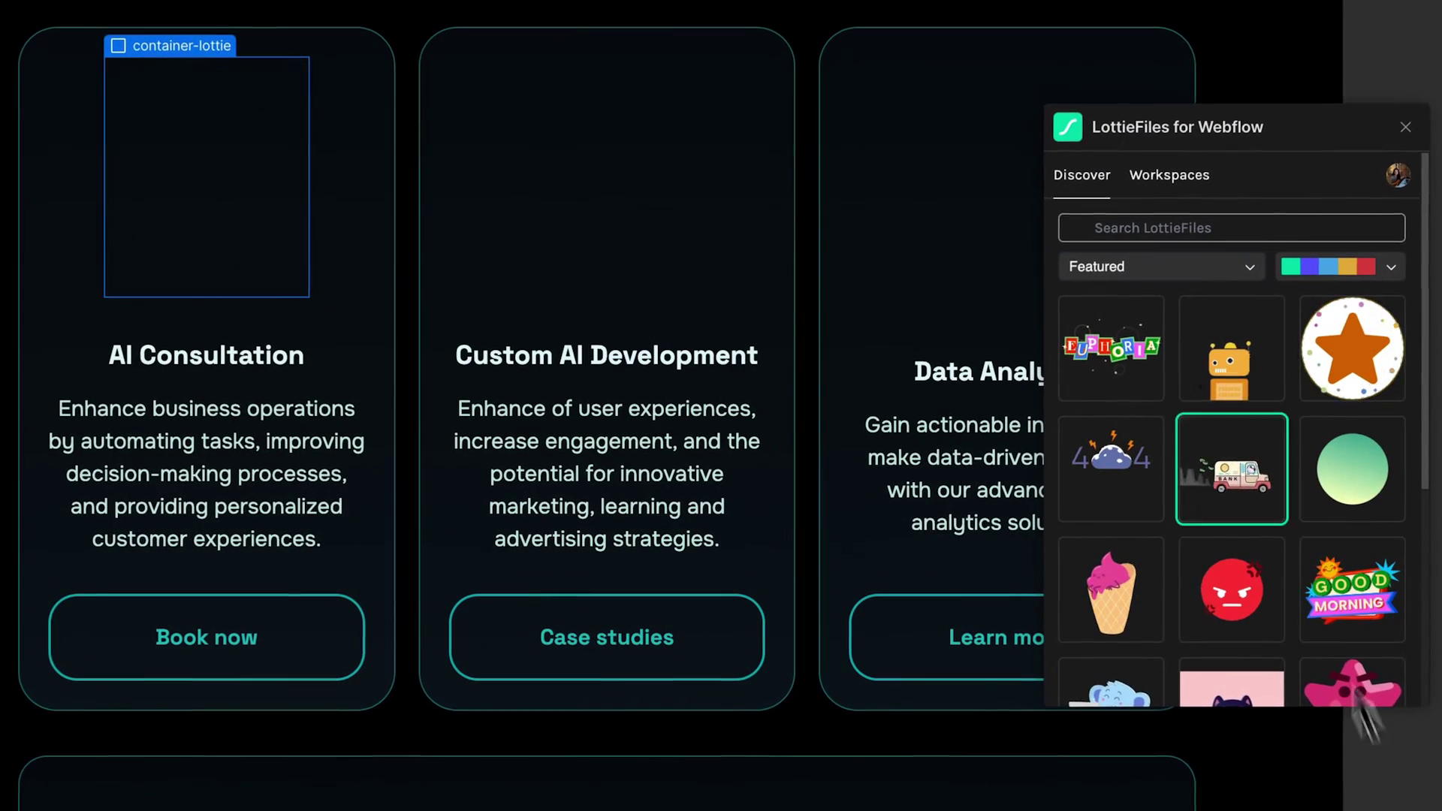
# Step: Insert the Processing animation from the workspace's Tutorials folder into the AI Consultation card
pyautogui.click(1149, 177)
pyautogui.scroll(-3, 1349, 442)
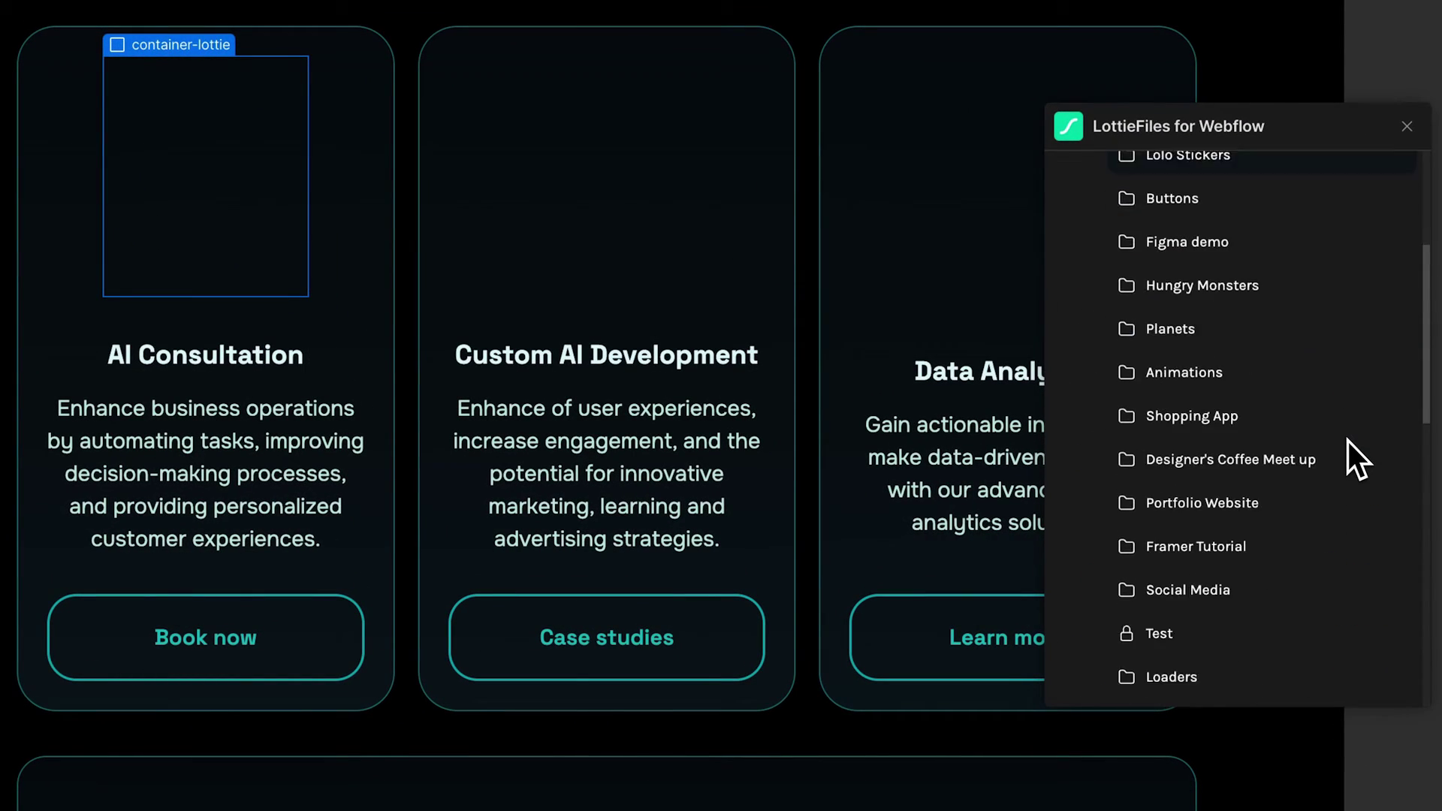
pyautogui.scroll(-4, 1348, 441)
pyautogui.click(1331, 475)
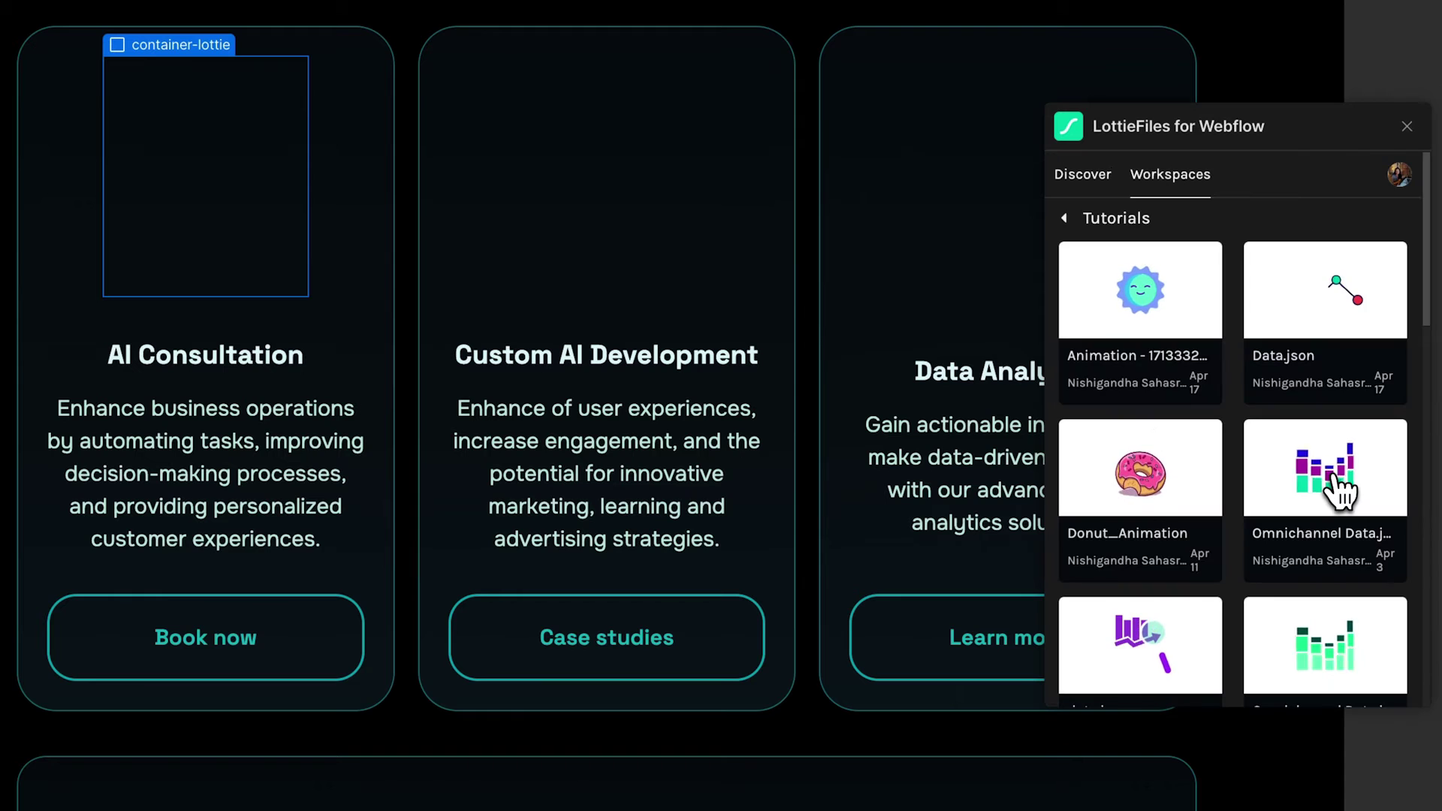
pyautogui.scroll(-8, 1331, 475)
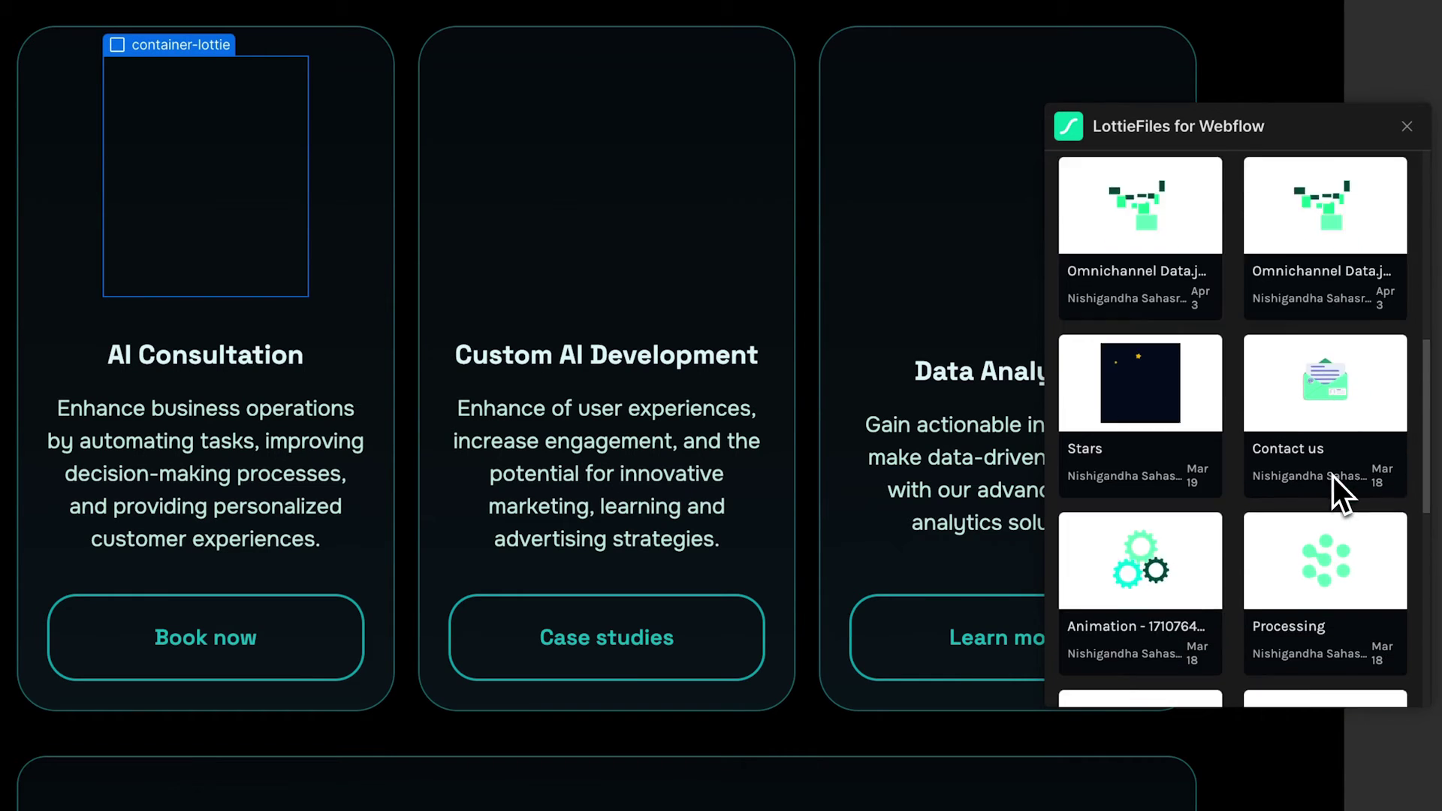
pyautogui.scroll(-2, 1332, 476)
pyautogui.click(1363, 501)
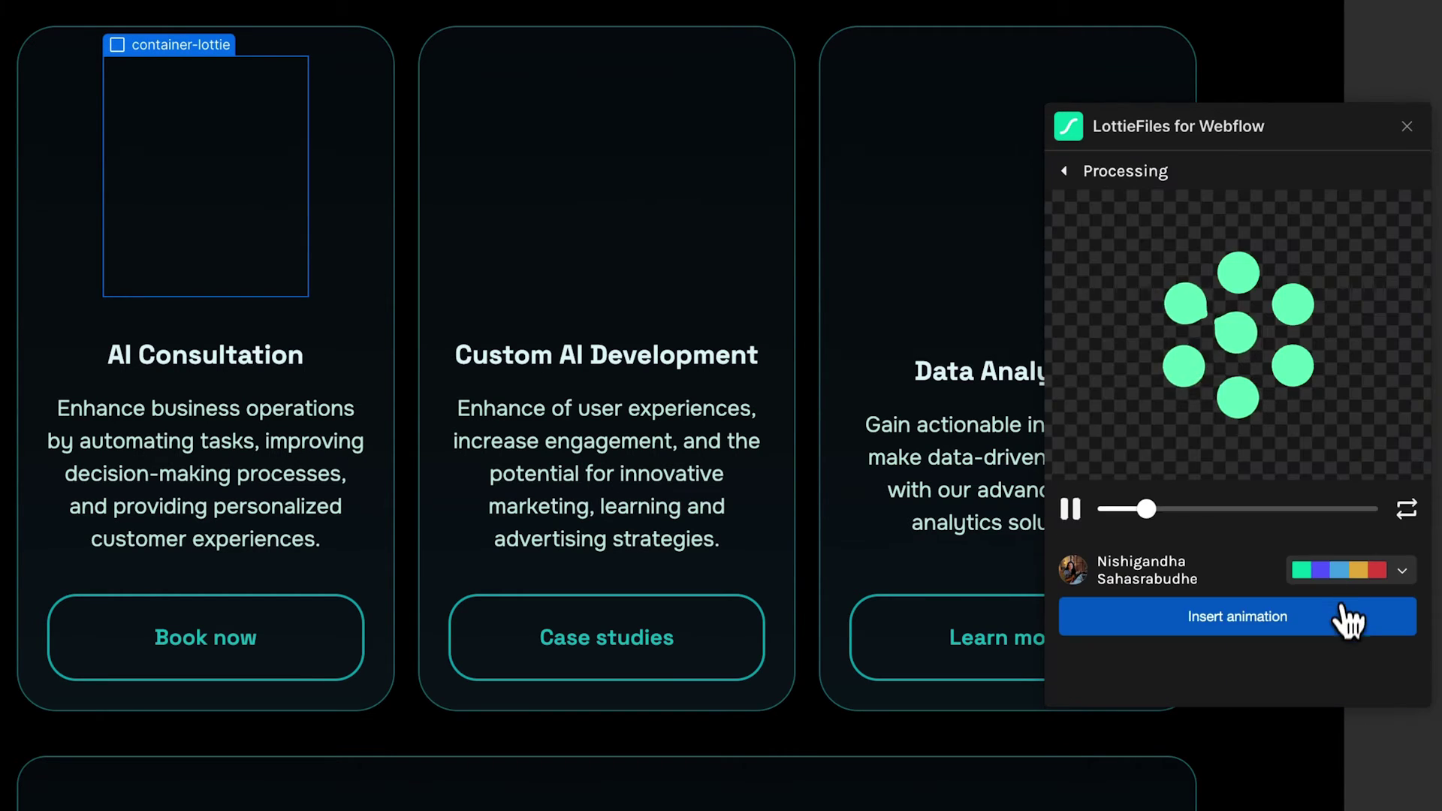
pyautogui.click(1348, 636)
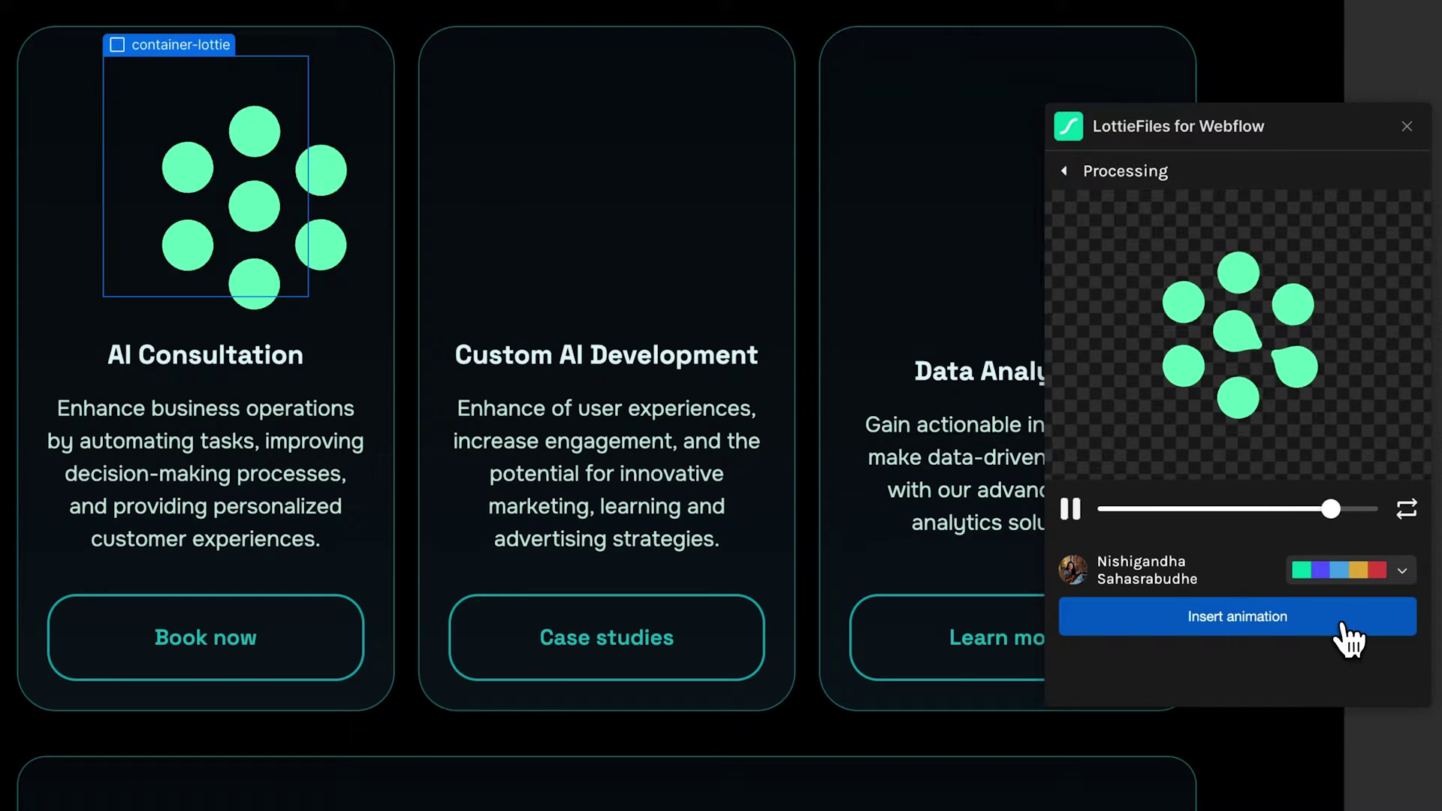
pyautogui.click(1065, 171)
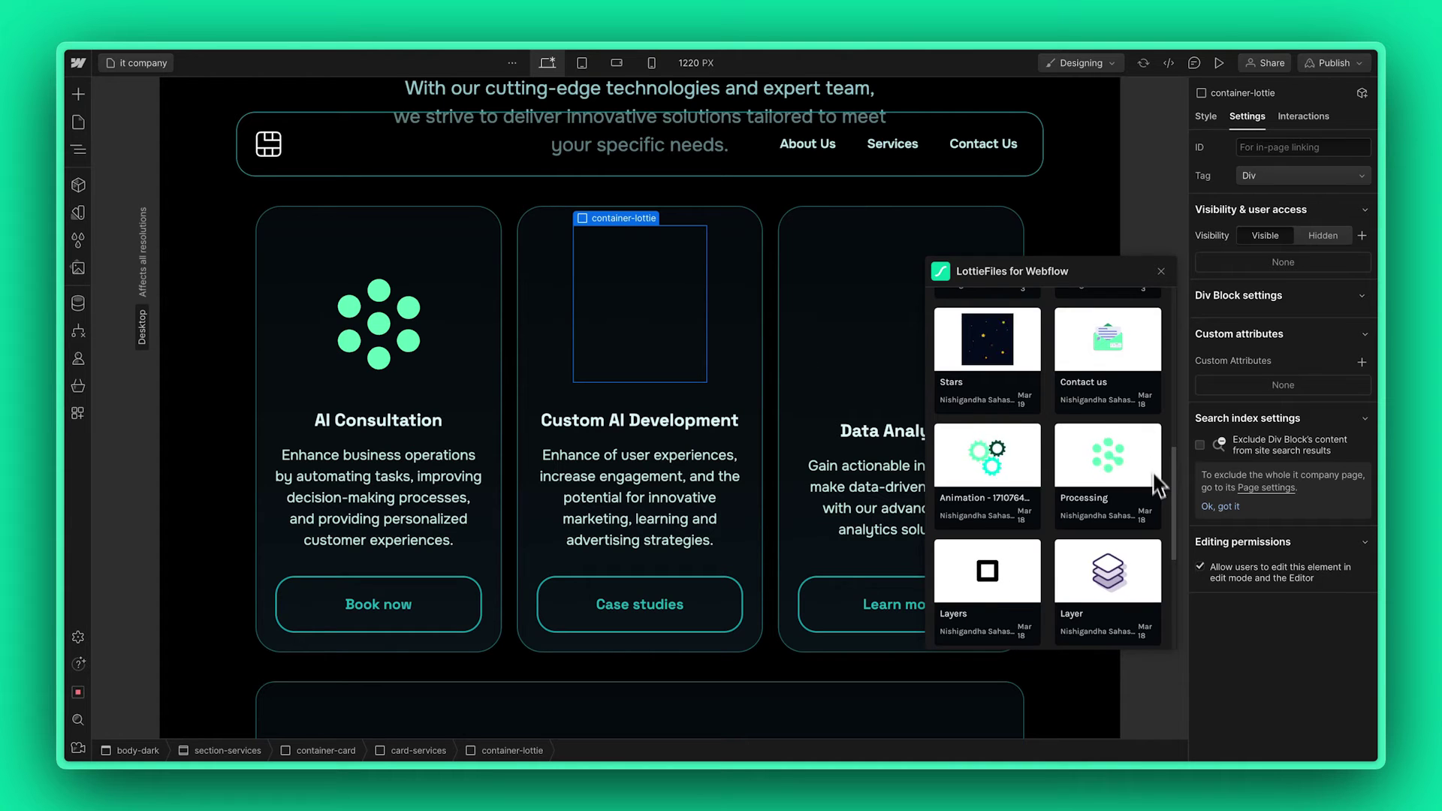
# Step: Insert the gears animation into the Custom AI Development card and view its styles
pyautogui.scroll(-1, 1157, 487)
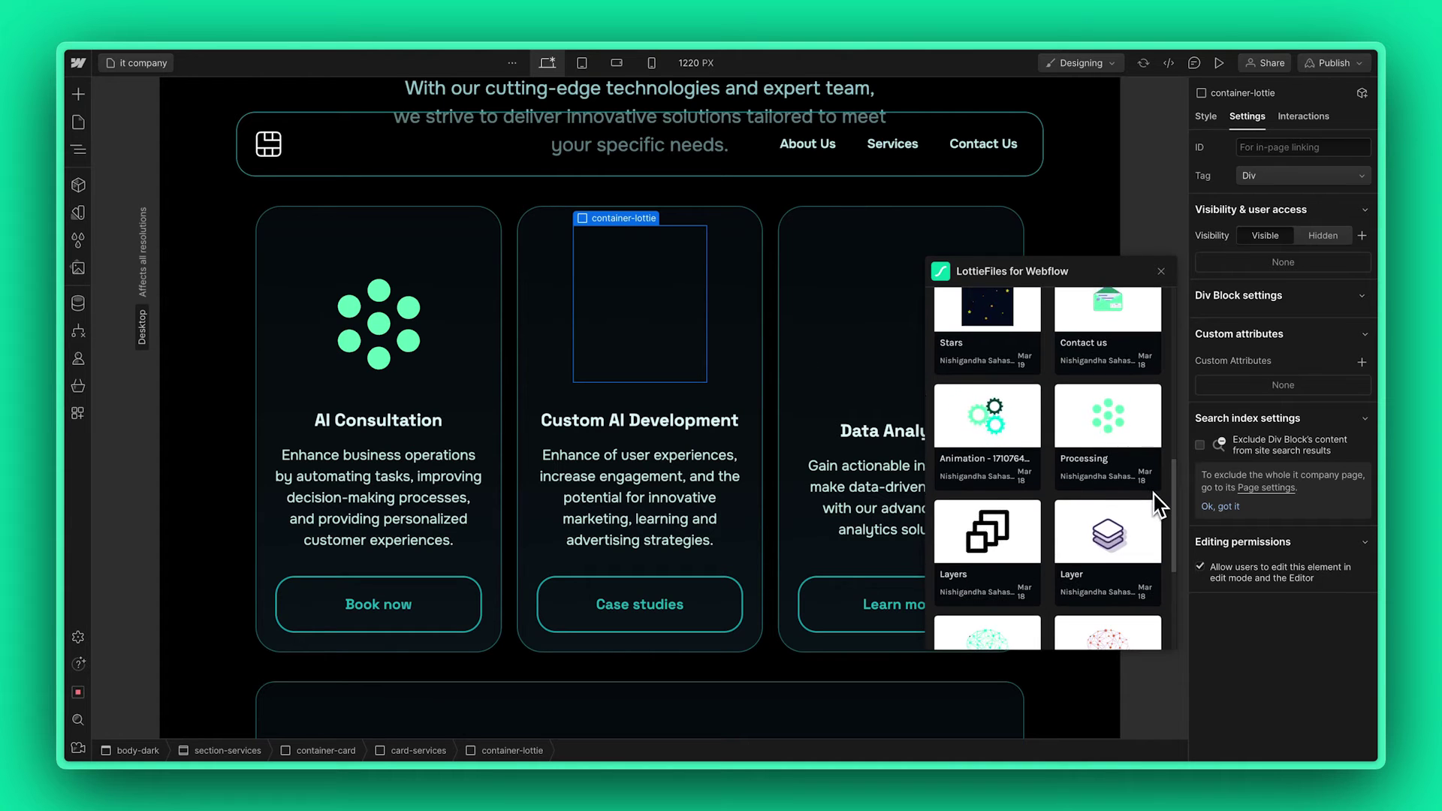
pyautogui.click(1004, 445)
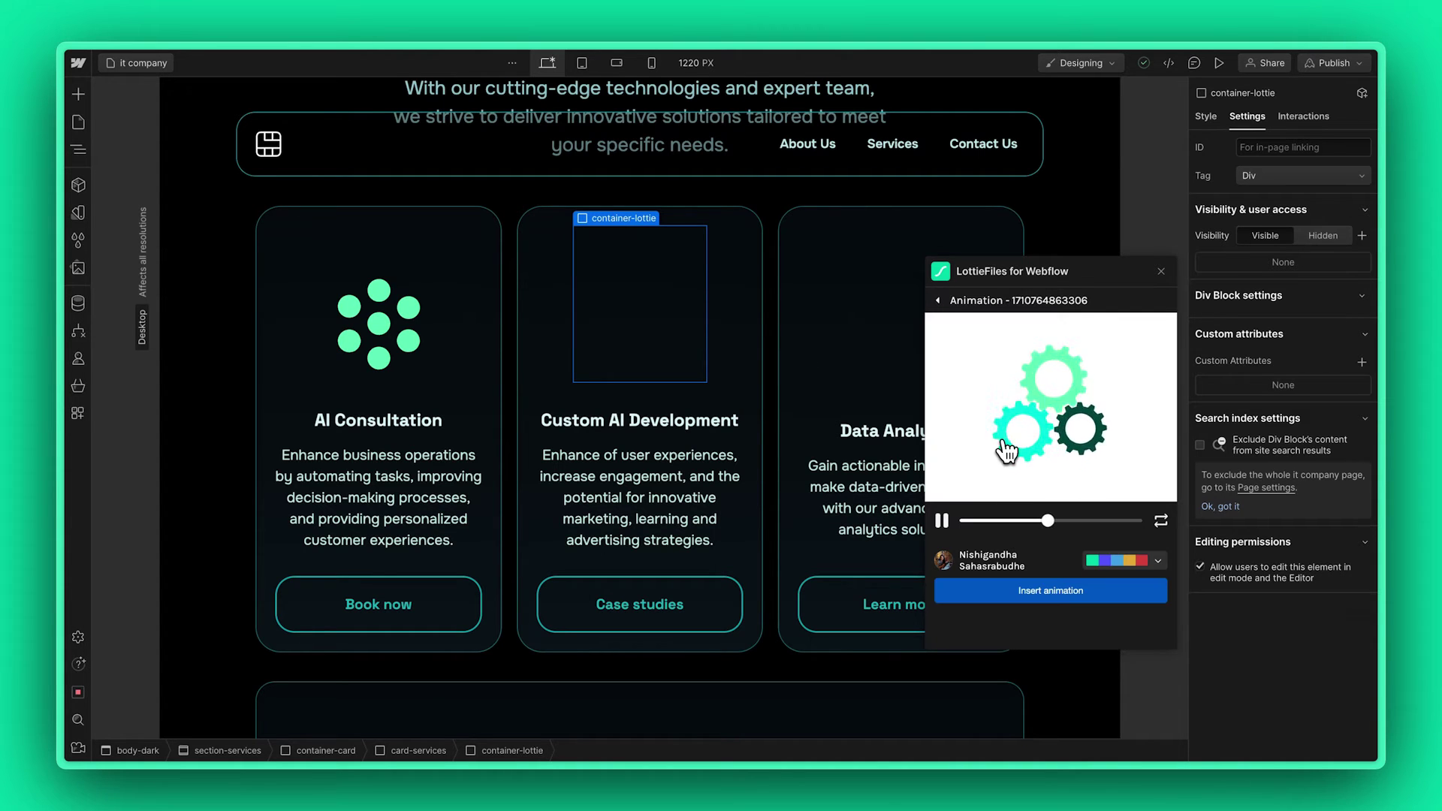
pyautogui.click(1115, 591)
pyautogui.click(737, 353)
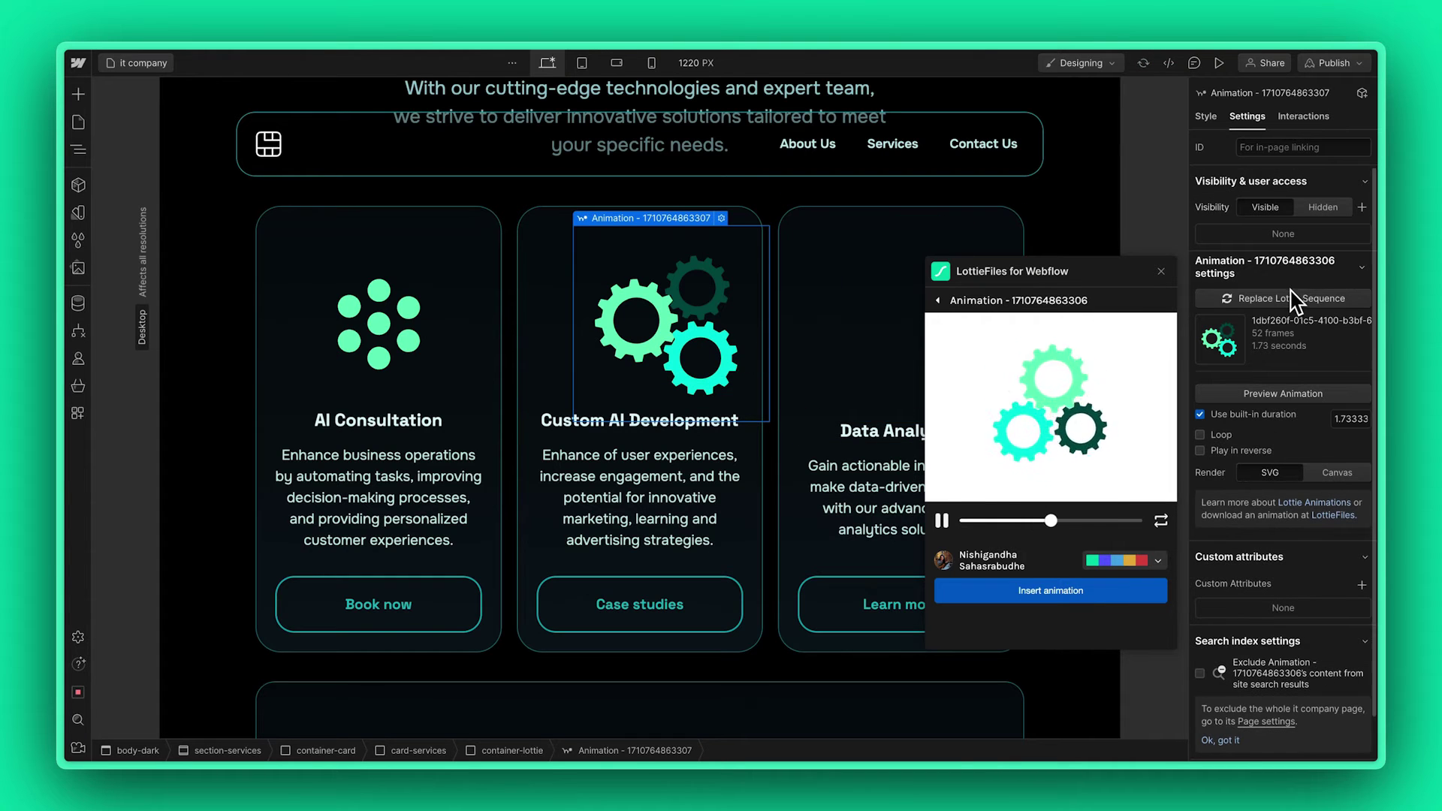
pyautogui.click(1205, 117)
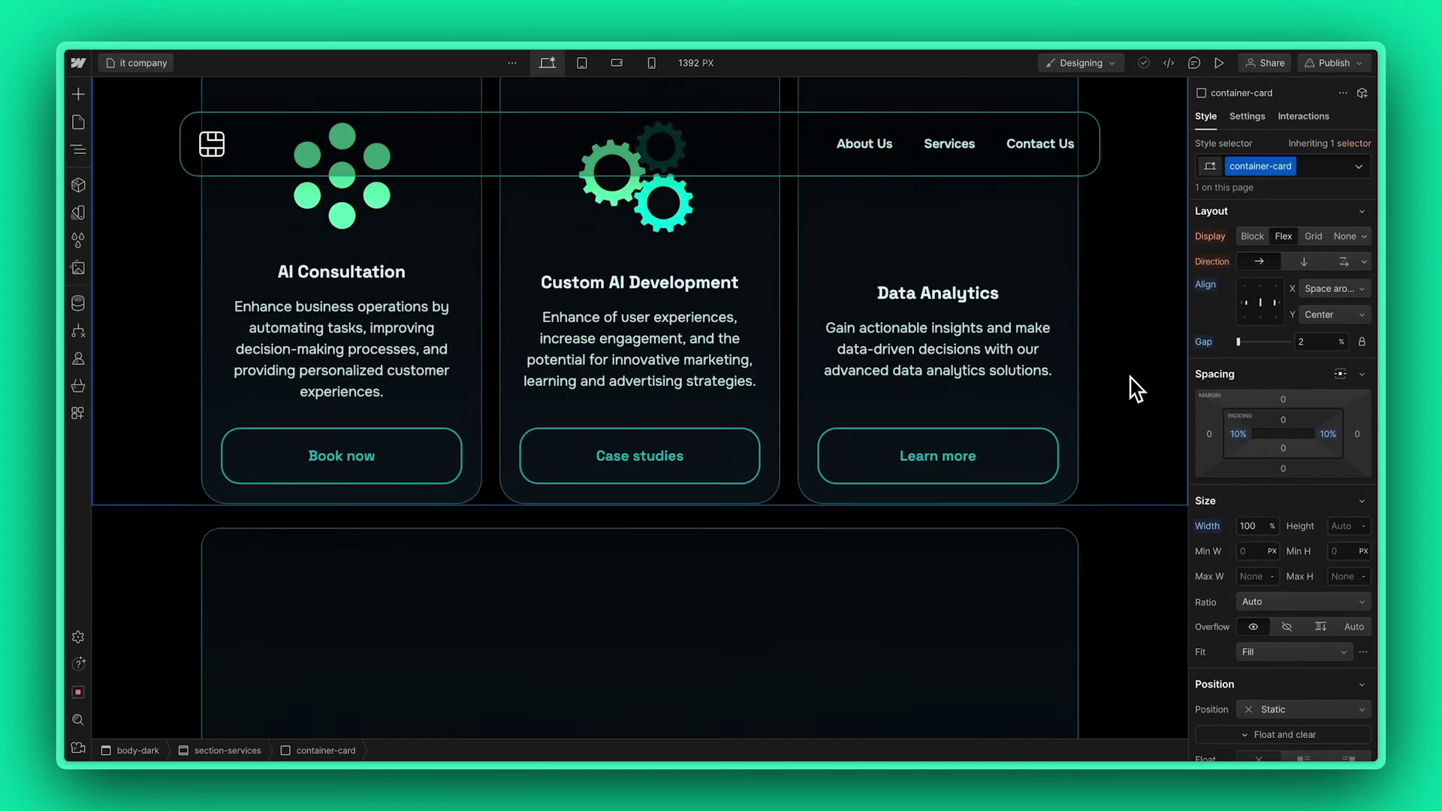
# Step: Insert the Contact us envelope animation into the contact section's holder and preview the page
pyautogui.scroll(-5, 1135, 386)
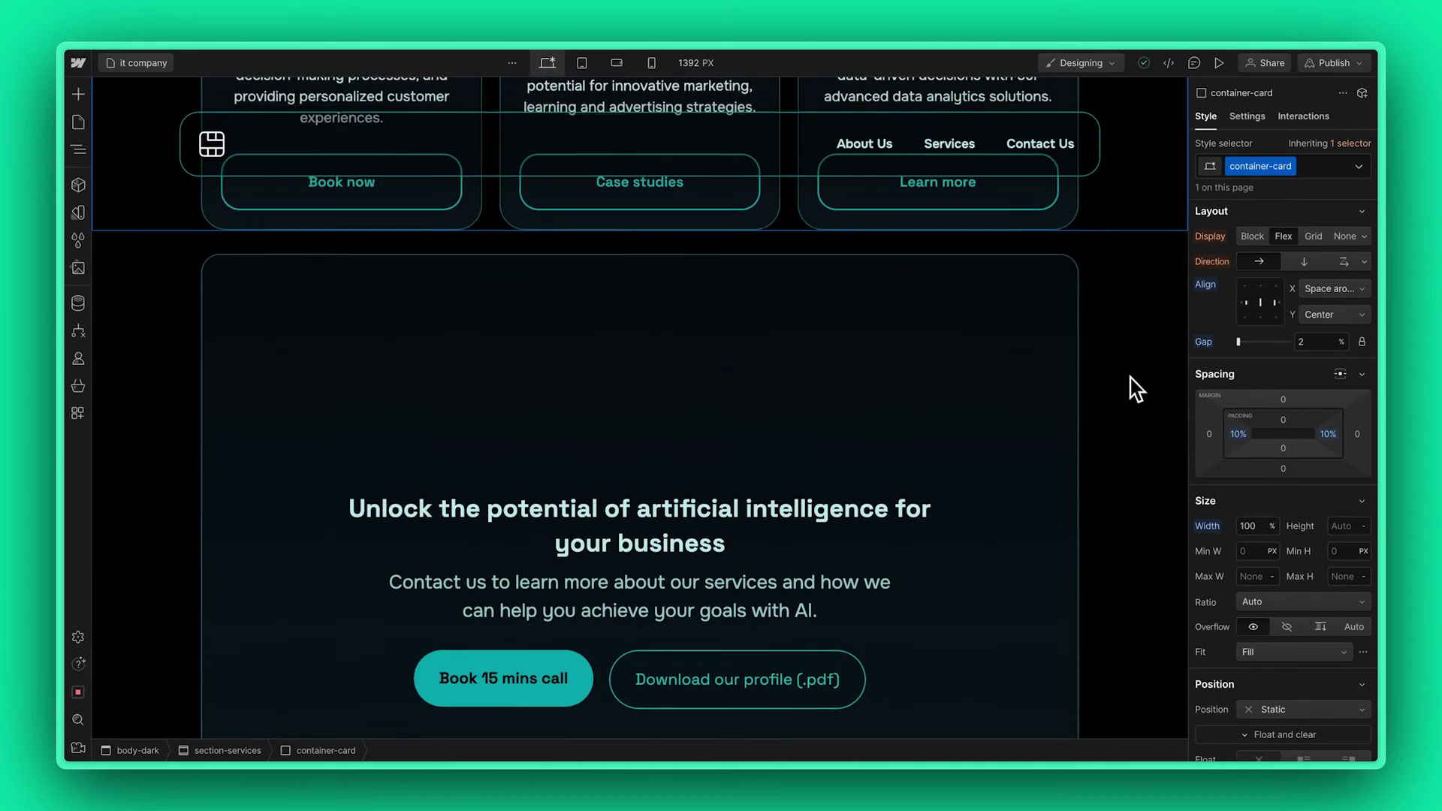
pyautogui.click(698, 297)
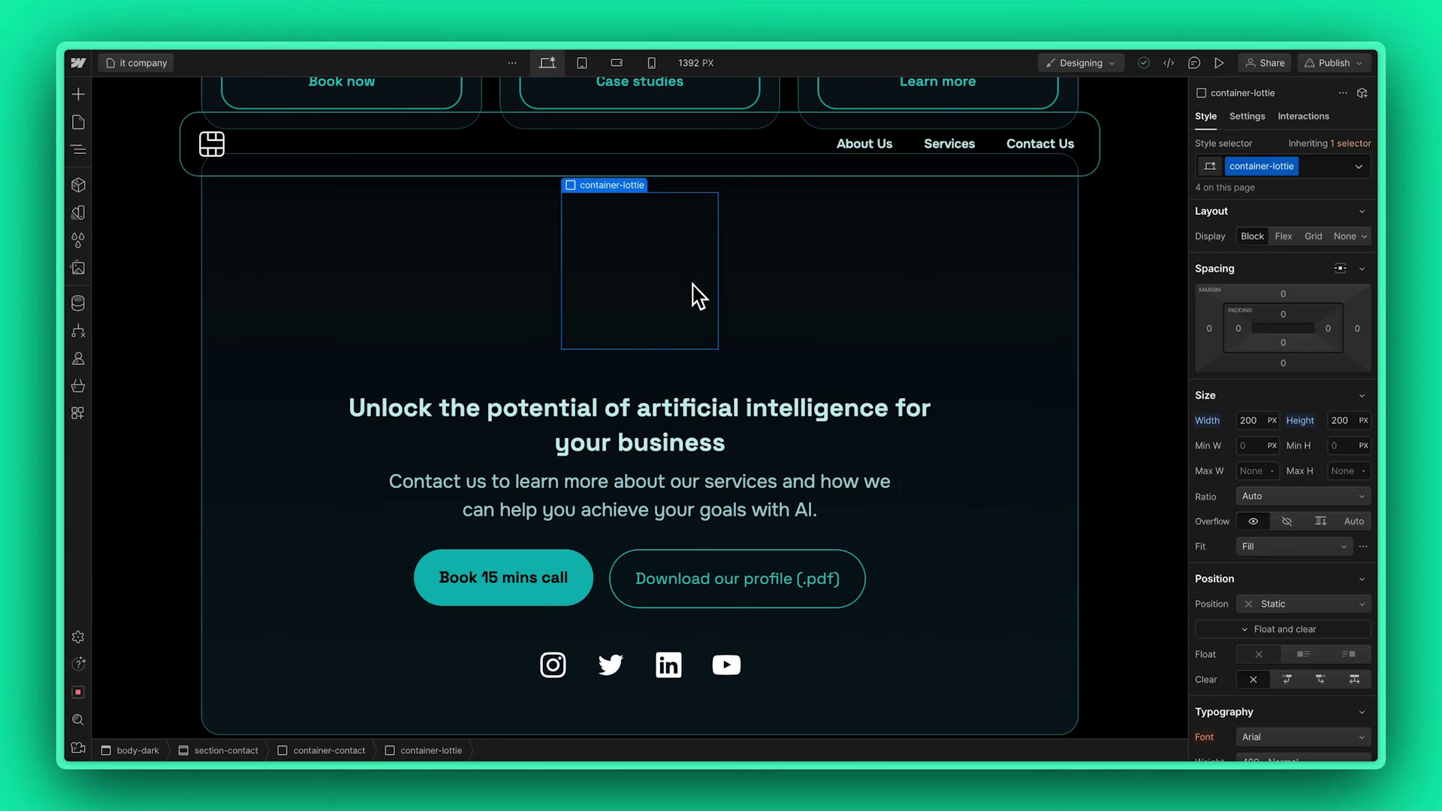
pyautogui.scroll(-5, 1066, 473)
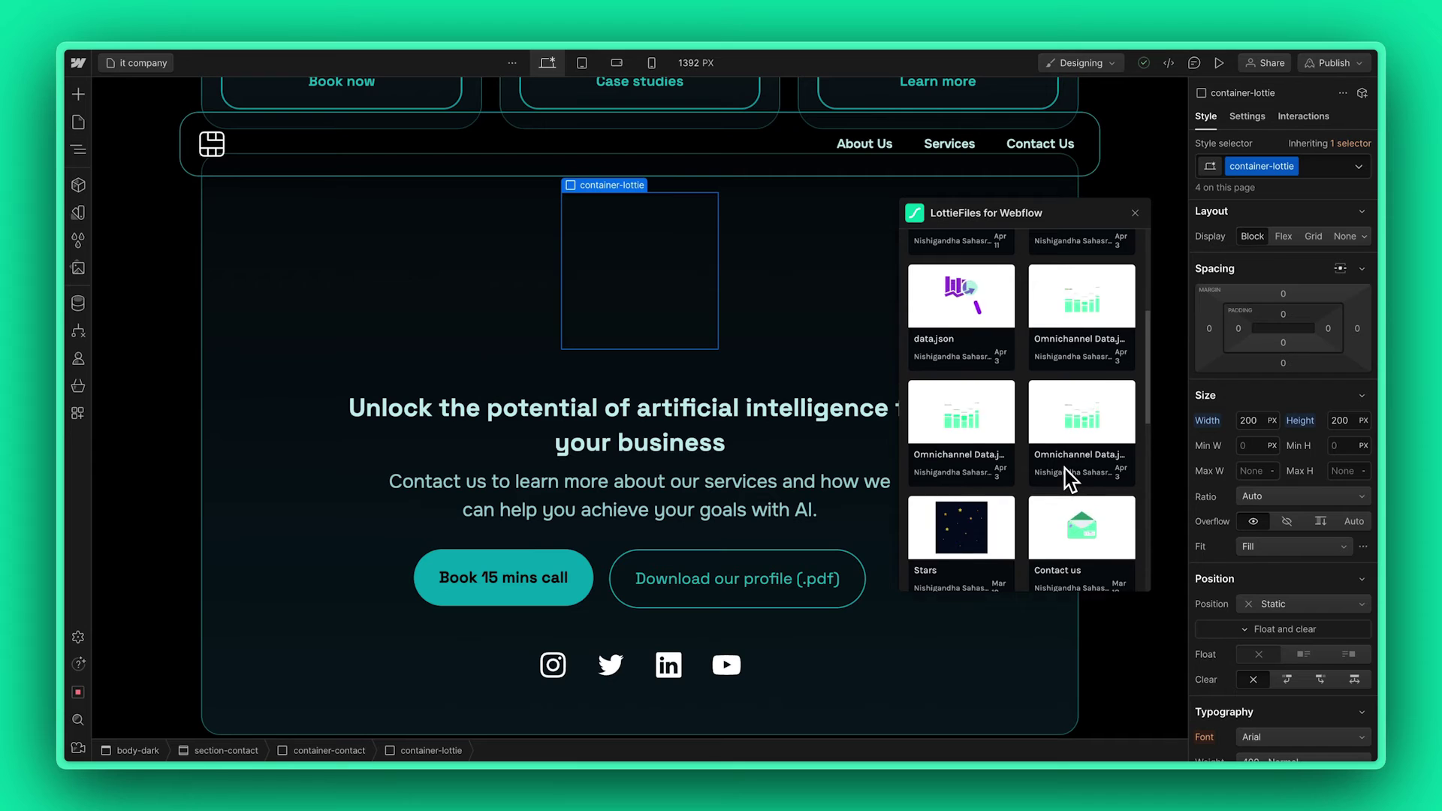
pyautogui.scroll(-1, 1069, 480)
pyautogui.click(1102, 498)
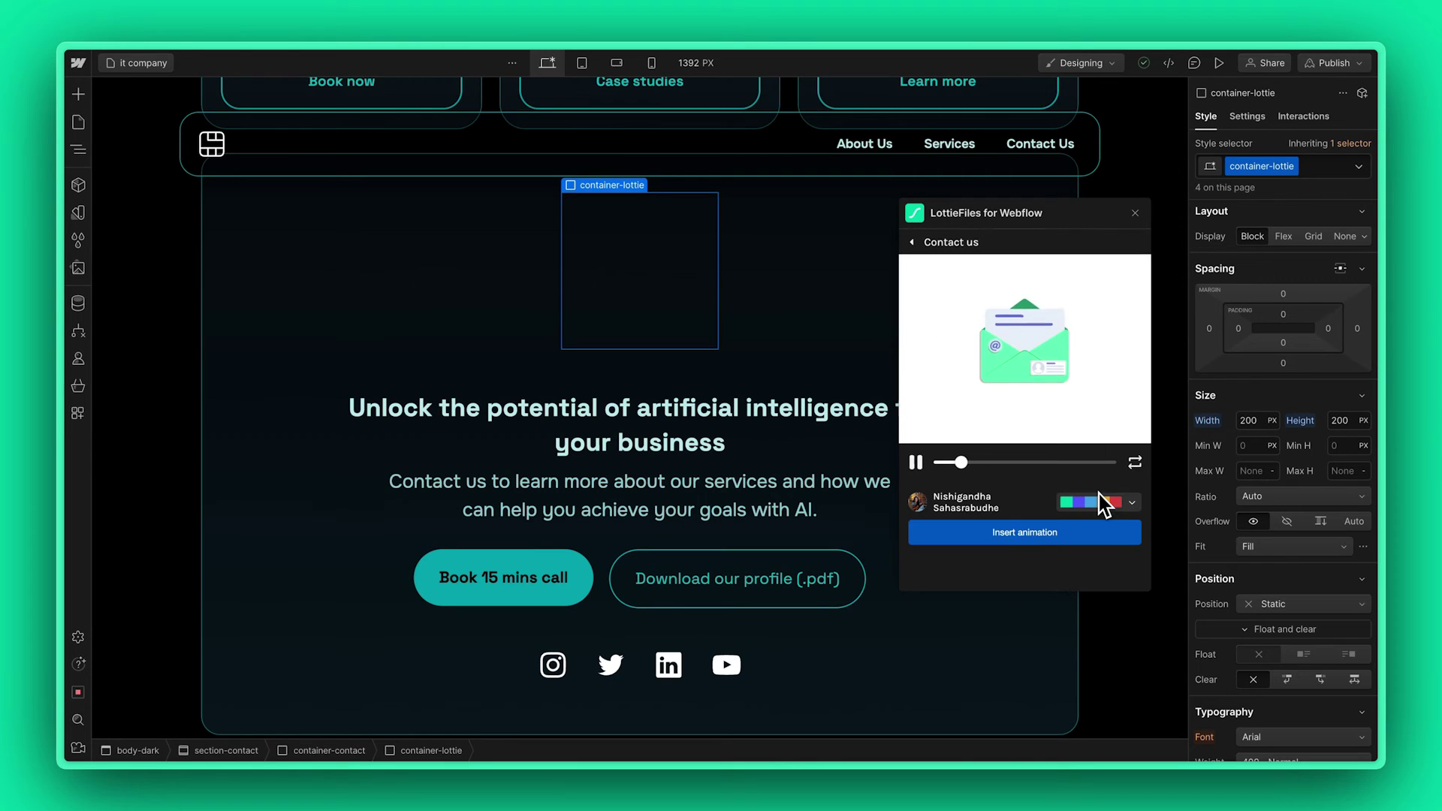
pyautogui.click(1123, 539)
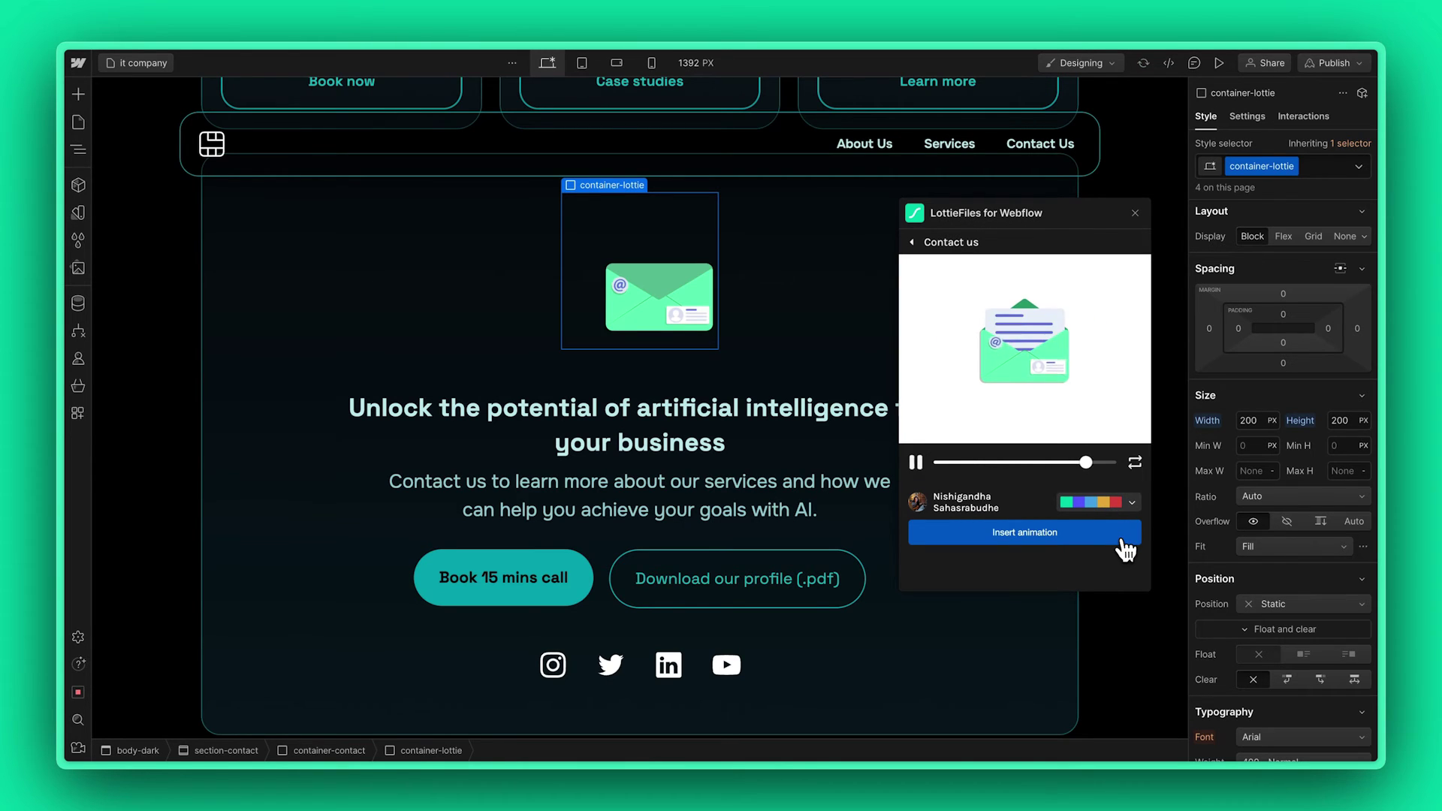
pyautogui.hotkey('shift', 'p')
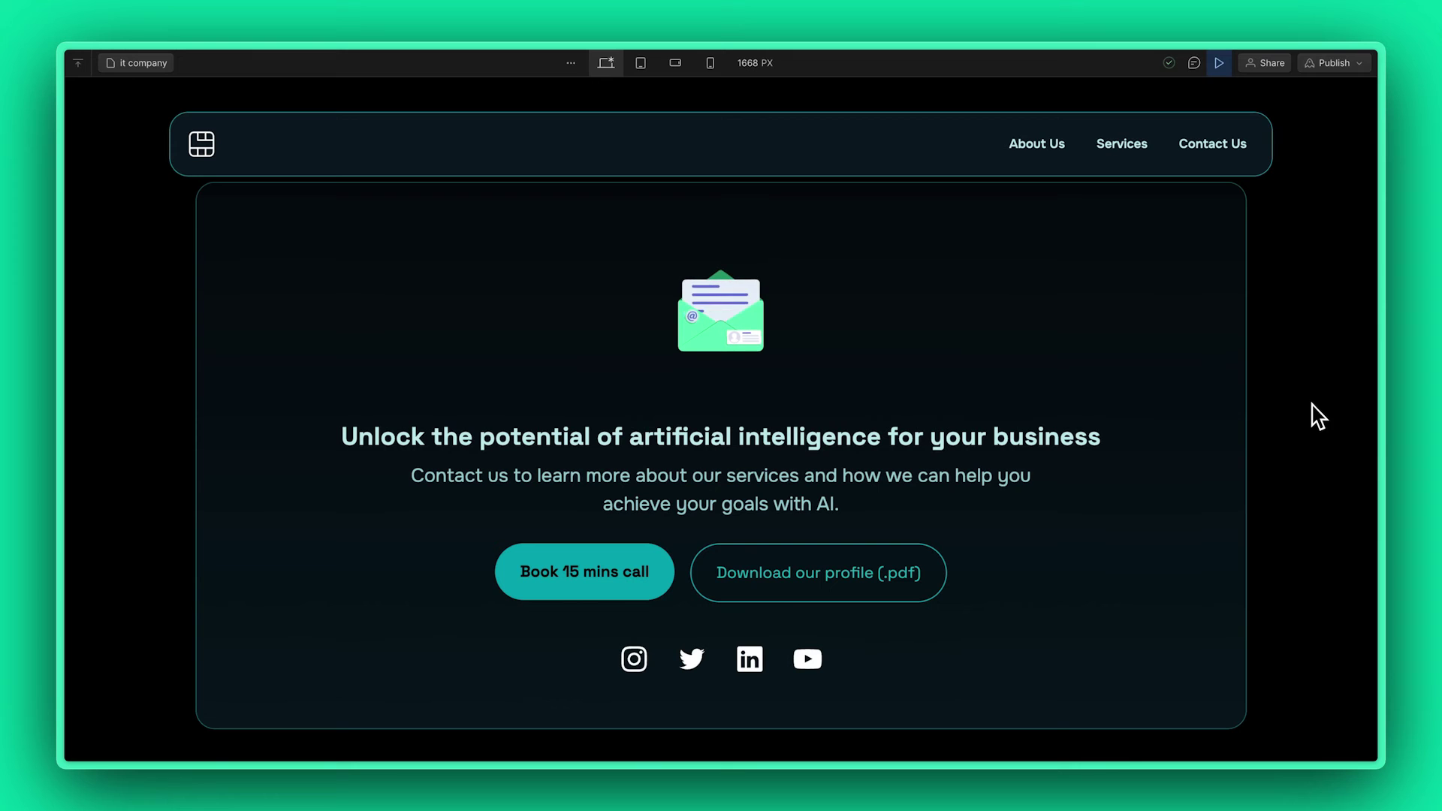
pyautogui.scroll(10, 1319, 417)
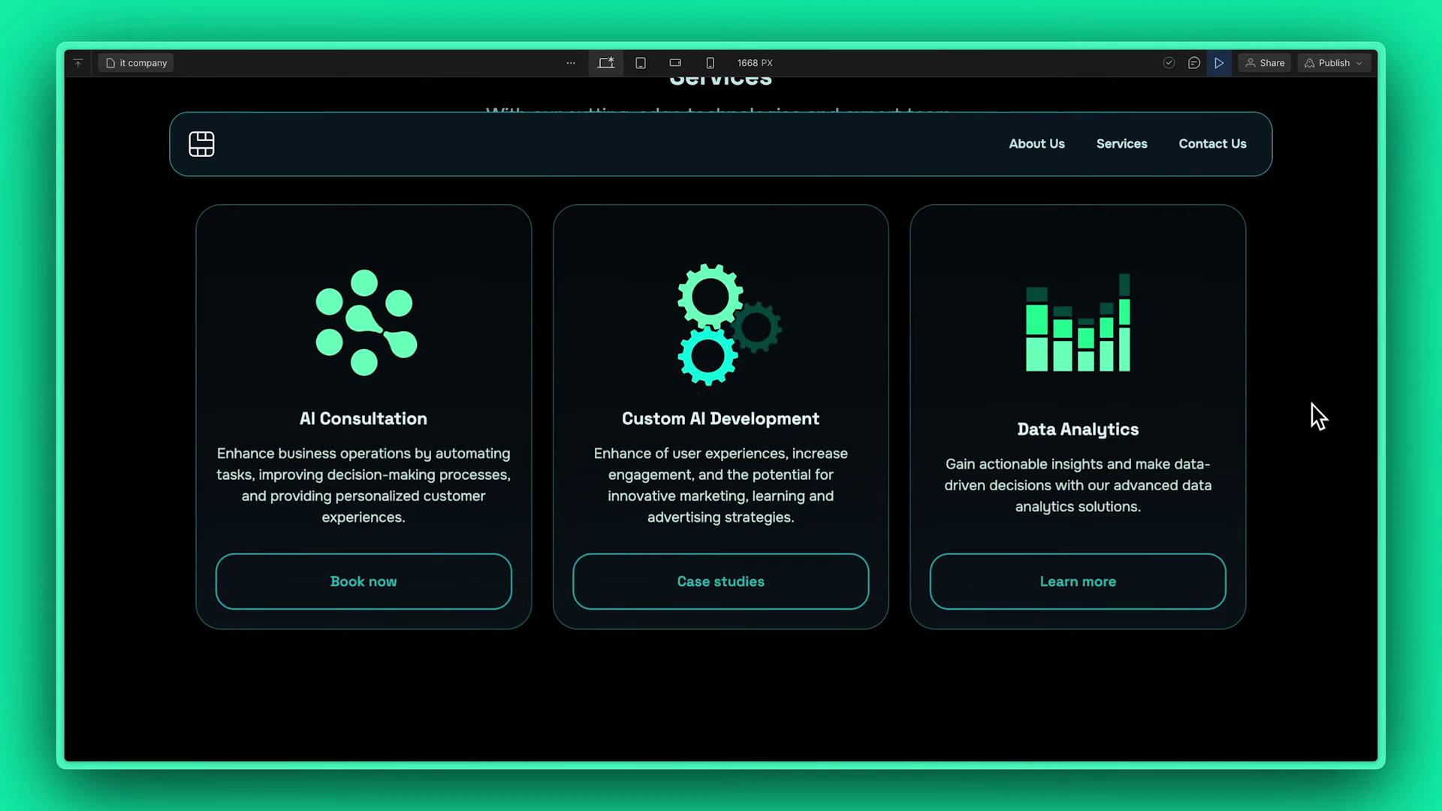
# Step: Exit preview and insert the Gradient Background animation from the workspace's Tutorials folder
pyautogui.hotkey('shift', 'p')
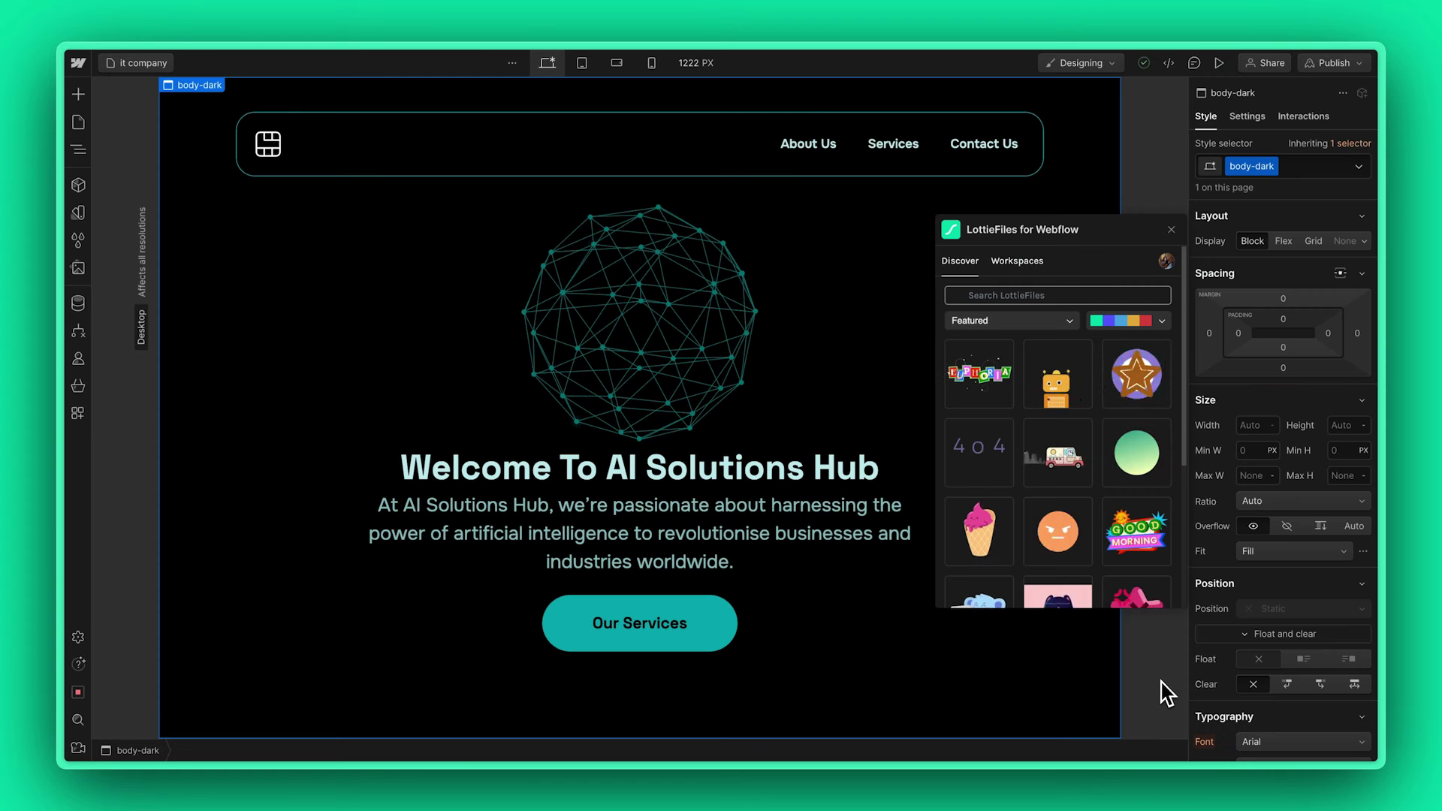
pyautogui.click(1032, 266)
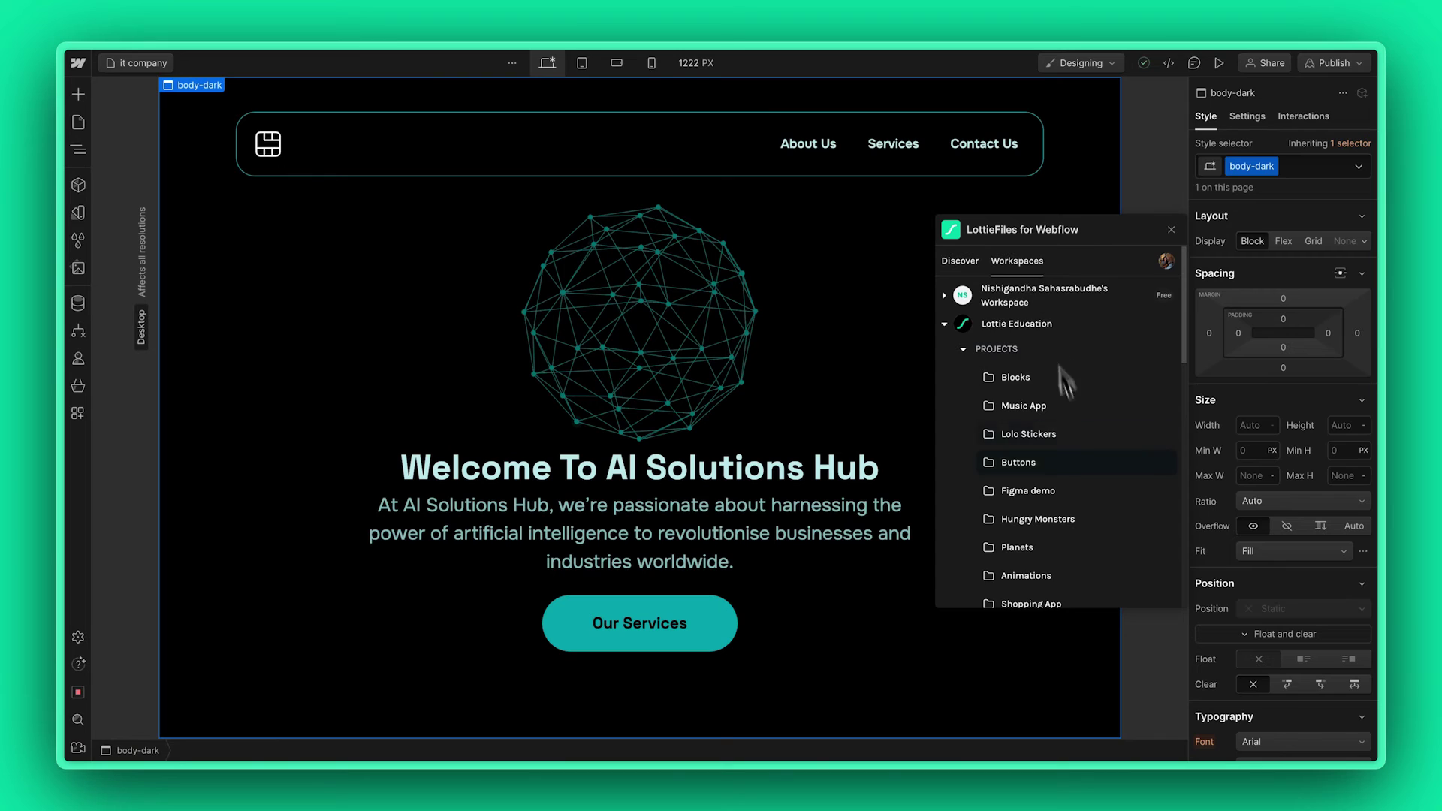
pyautogui.scroll(-4, 1081, 443)
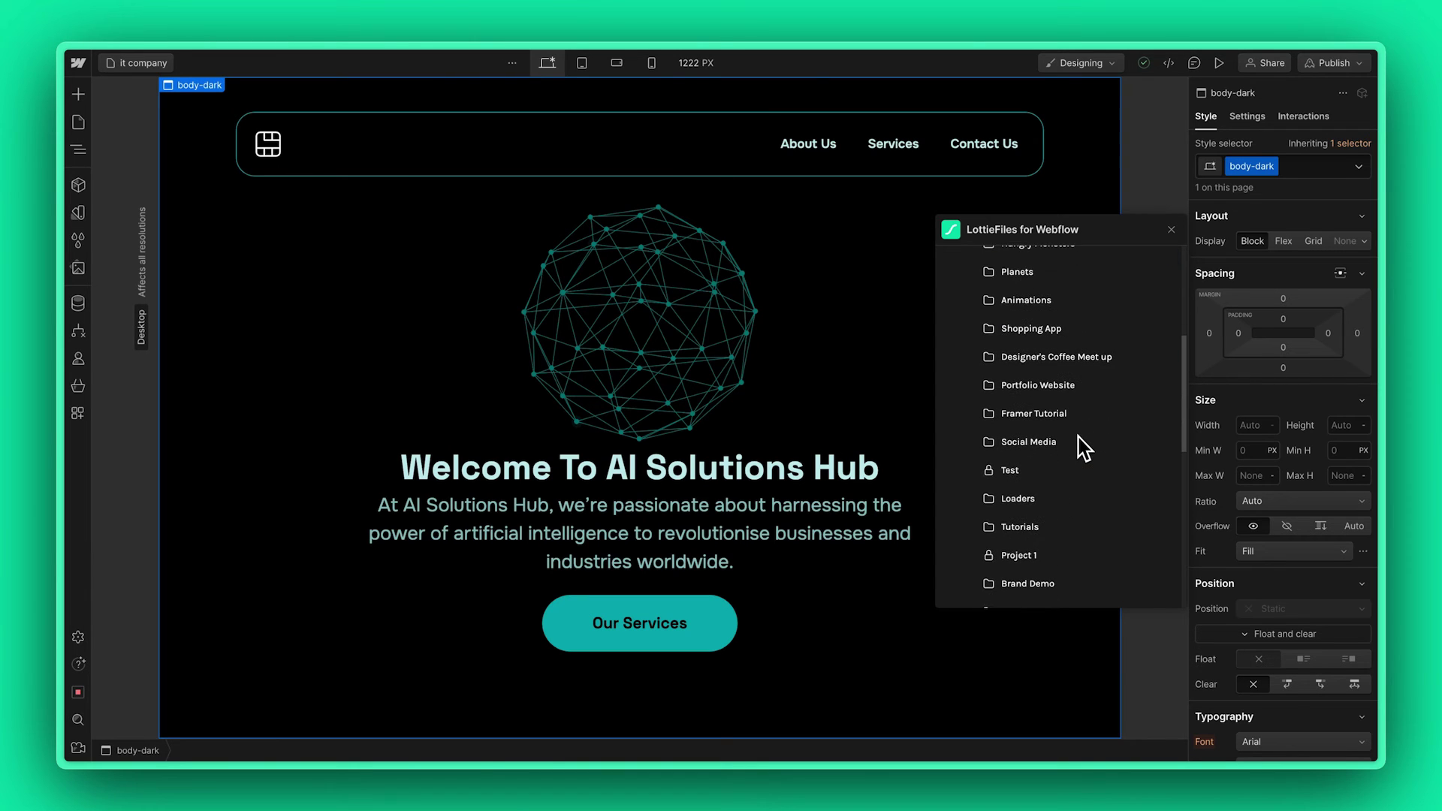
pyautogui.click(1095, 522)
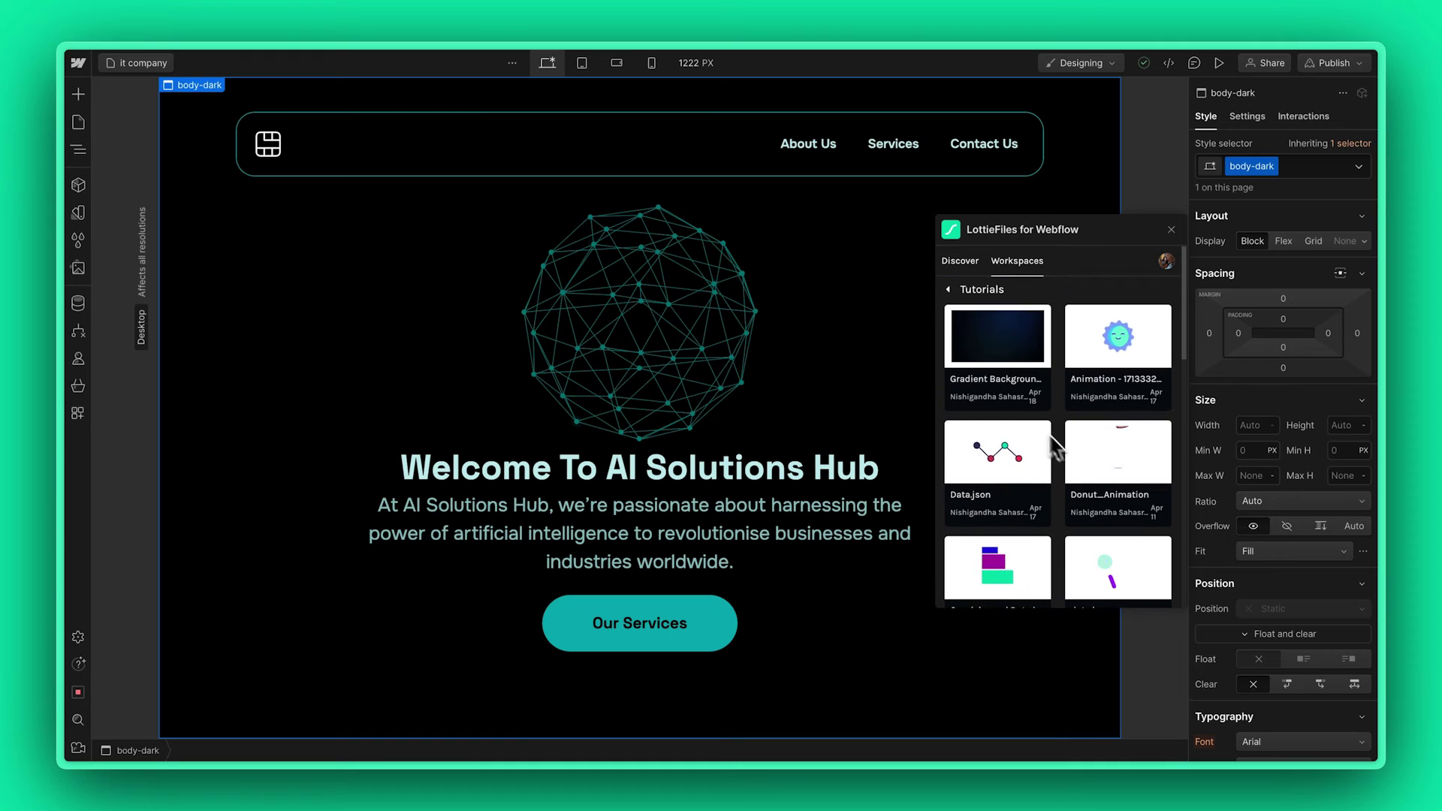
pyautogui.click(1016, 406)
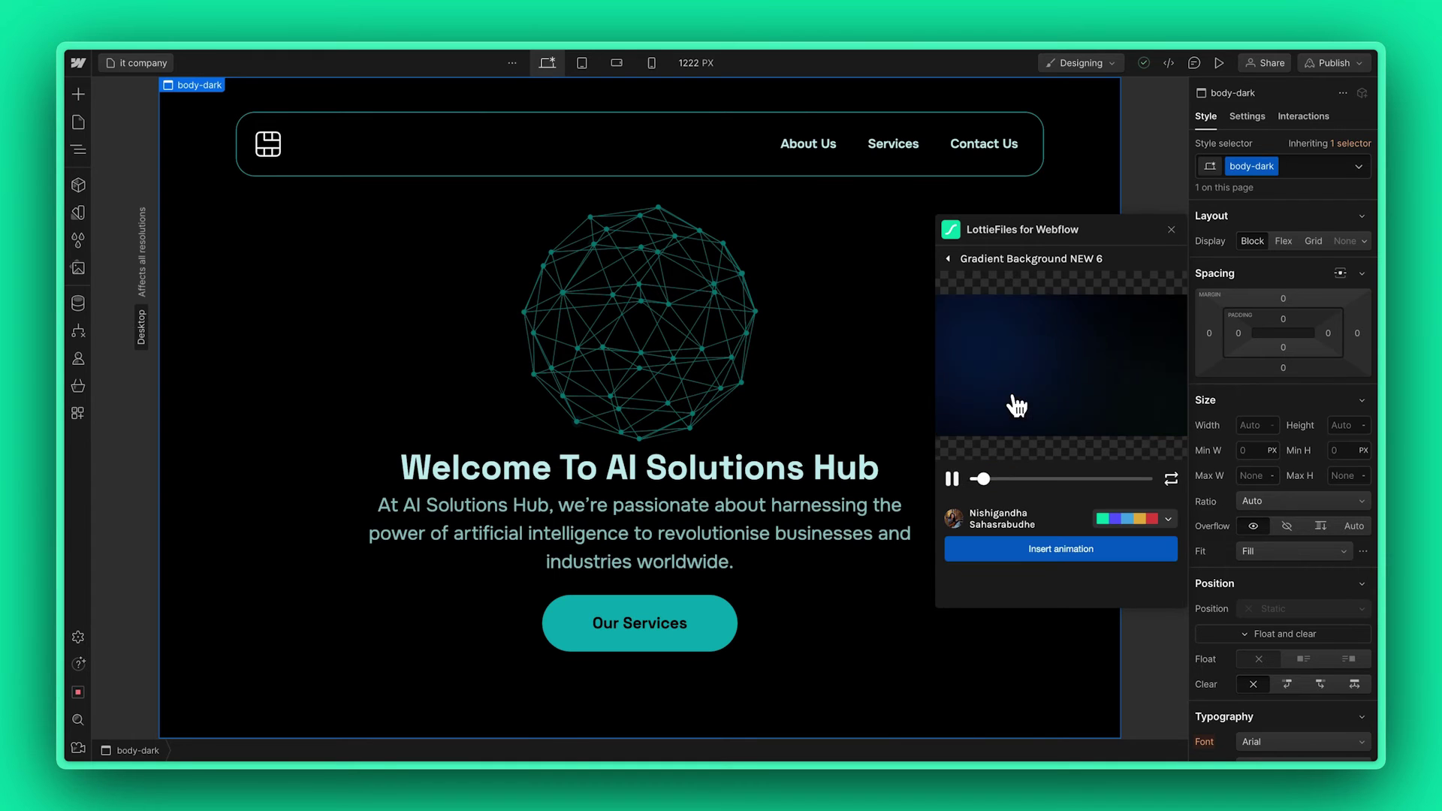
pyautogui.click(1124, 559)
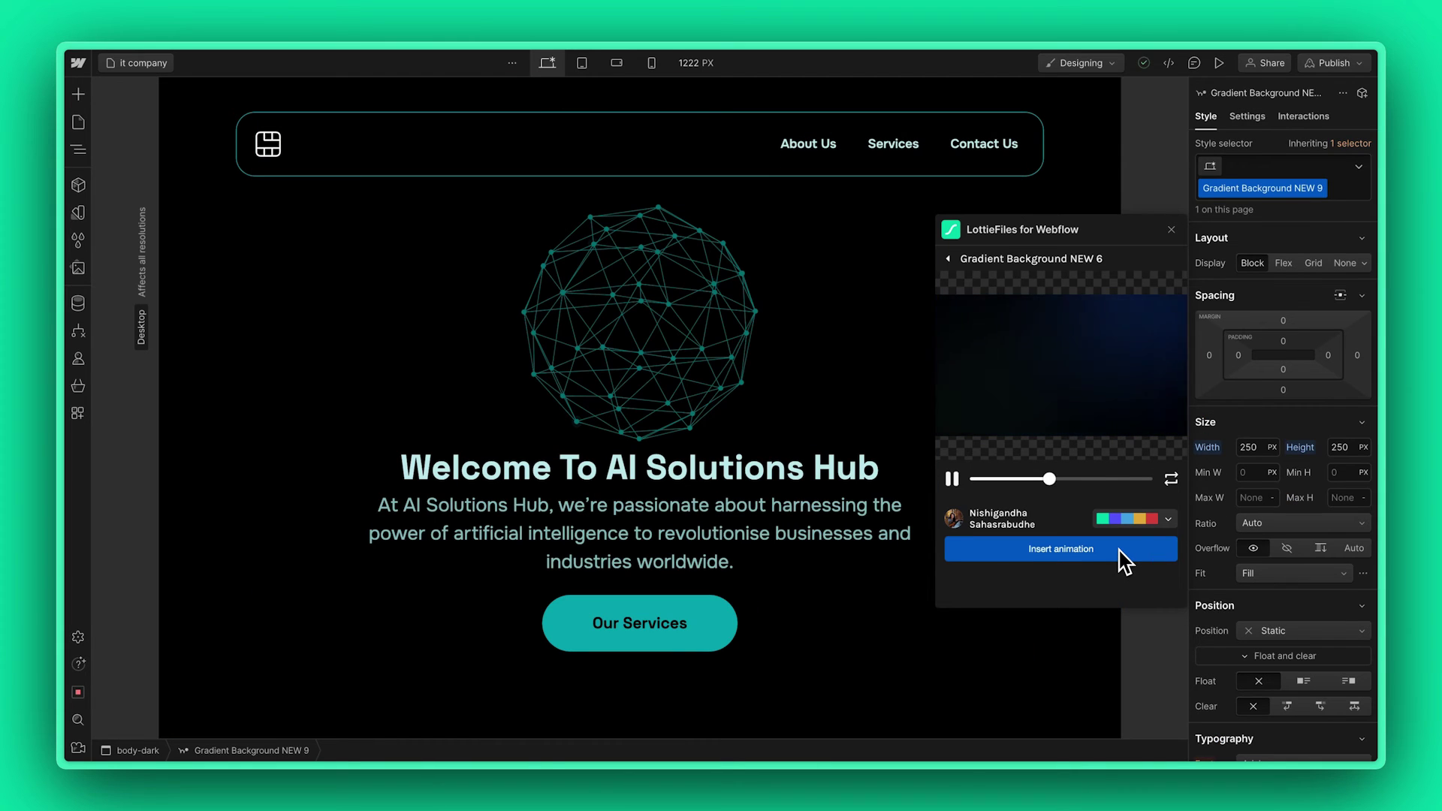
# Step: Move the gradient to the page top, size it 100% by 100%, Position Absolute, z-index -1
pyautogui.press('z')
pyautogui.moveTo(160, 273); pyautogui.dragTo(215, 235)
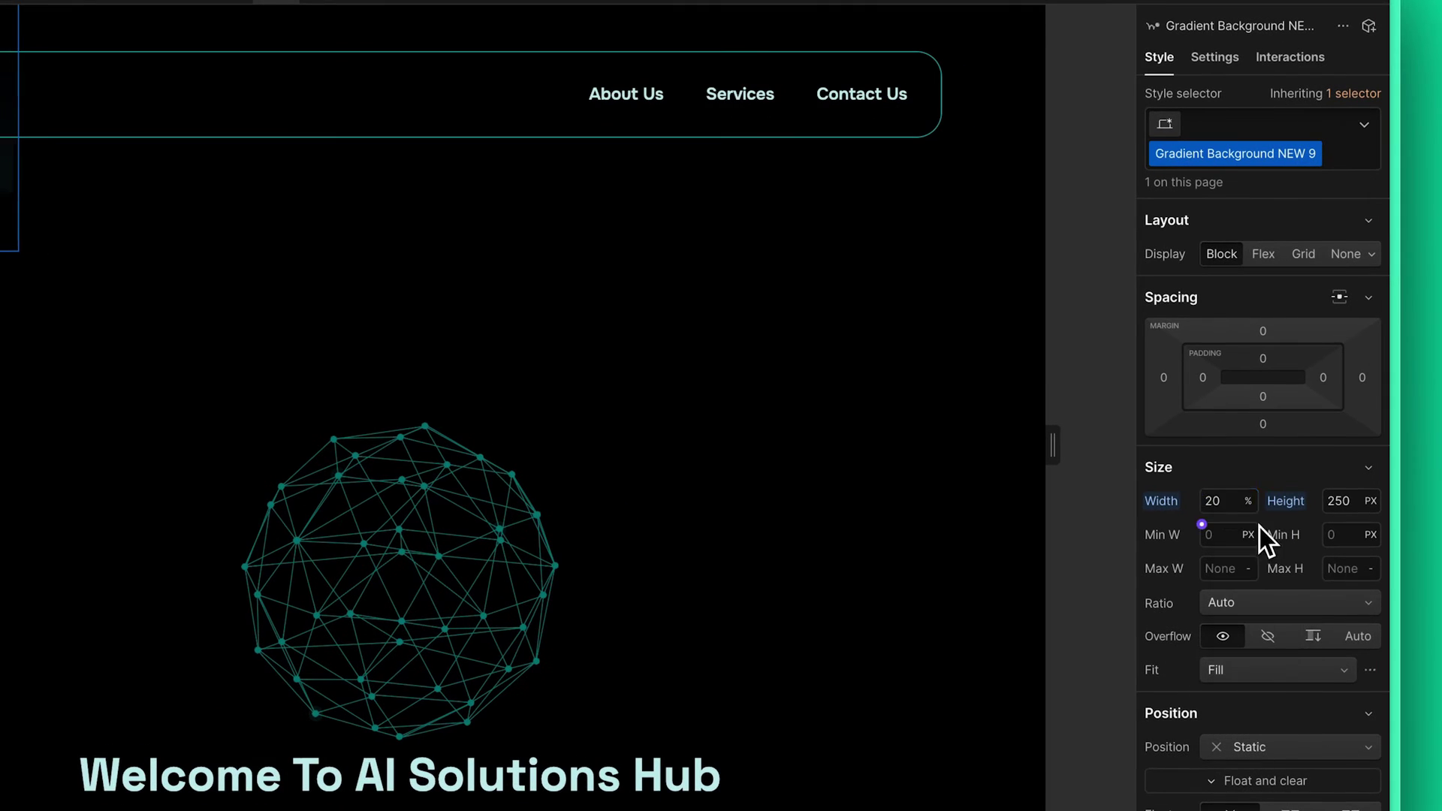
pyautogui.write('100')
pyautogui.click(1344, 501)
pyautogui.write('100')
pyautogui.scroll(-4, 1337, 525)
pyautogui.click(1276, 426)
pyautogui.click(1269, 476)
pyautogui.click(1348, 554)
pyautogui.write('-1')
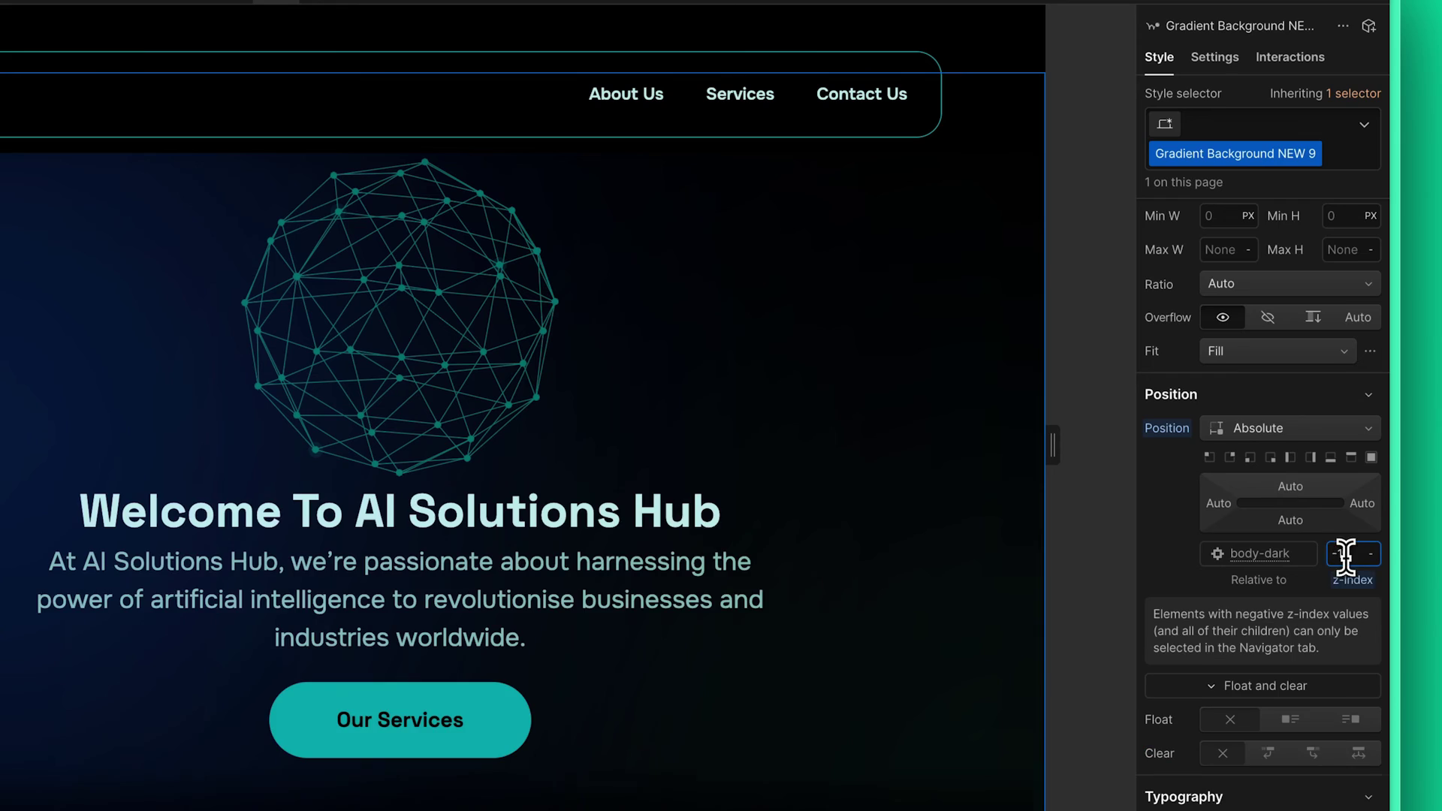
pyautogui.click(1226, 58)
pyautogui.press('super+shift+p')
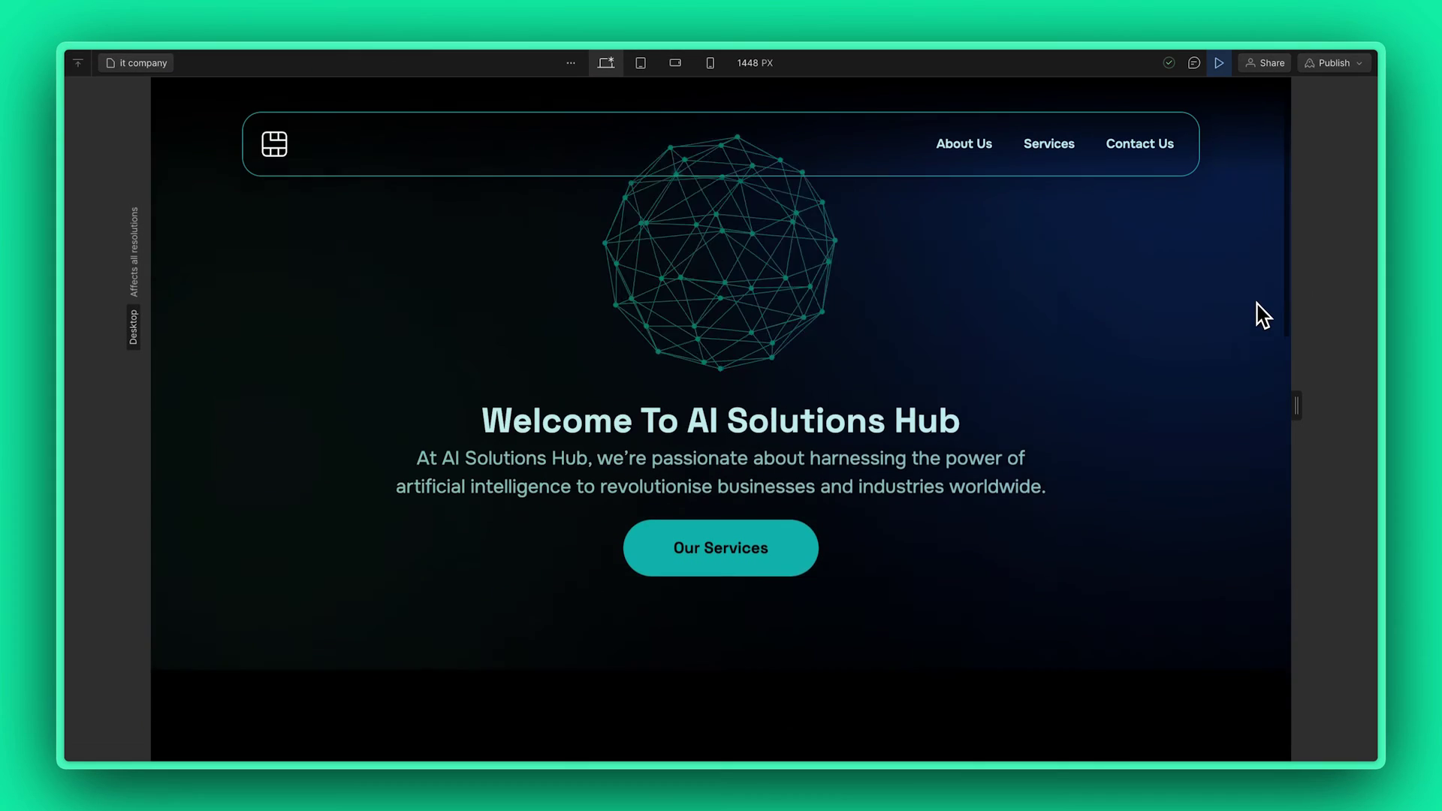
pyautogui.scroll(-7, 1263, 315)
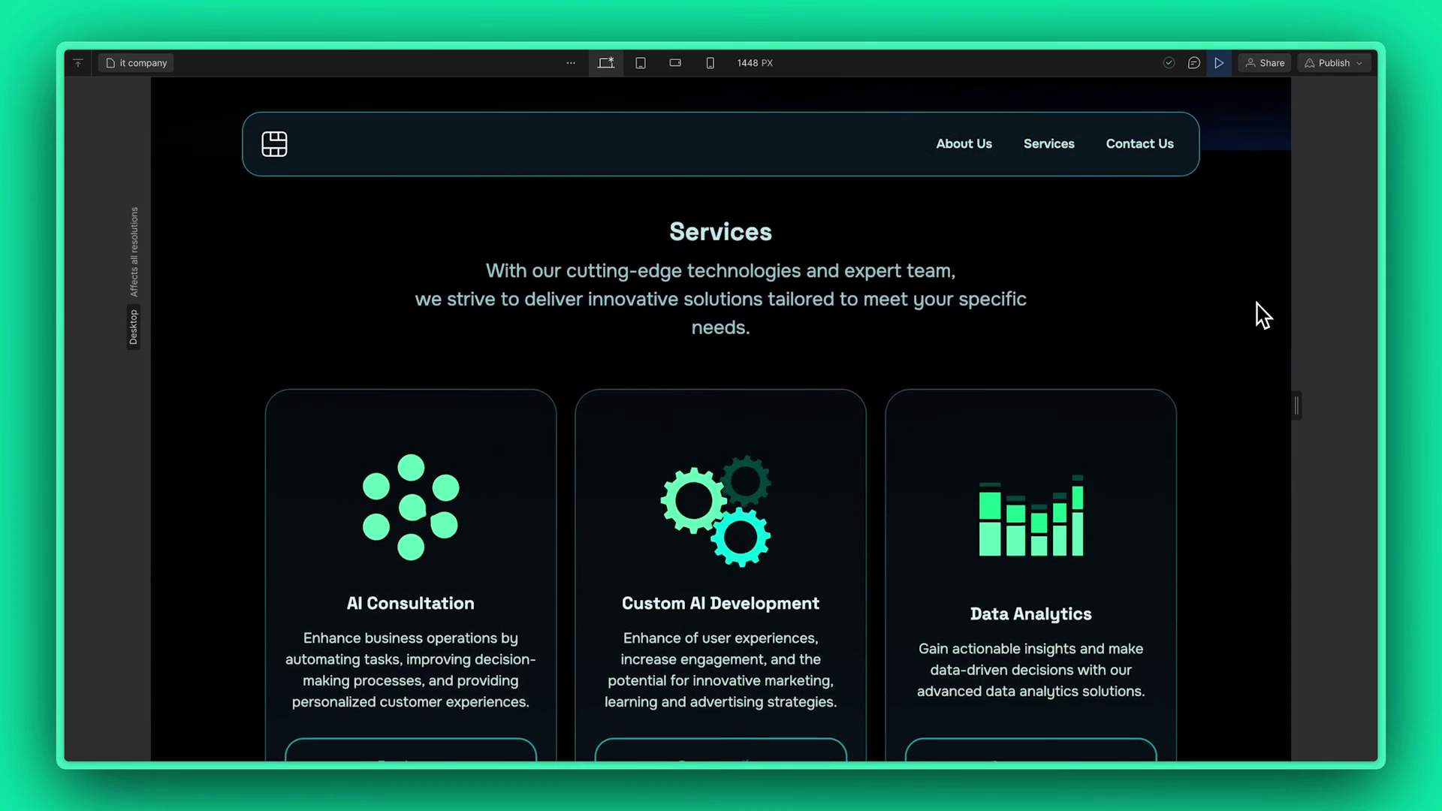
pyautogui.scroll(-3, 1263, 316)
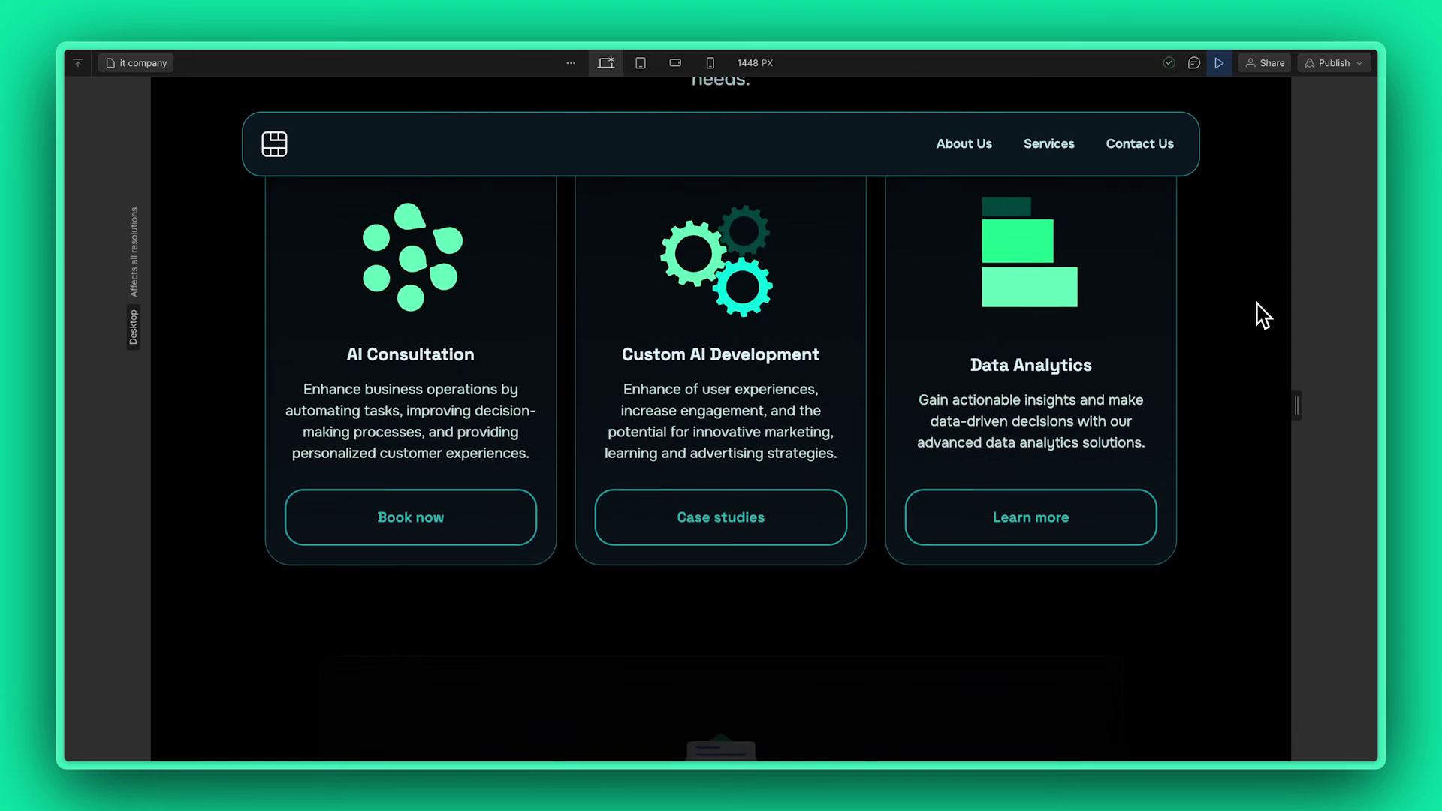
pyautogui.scroll(-5, 1263, 315)
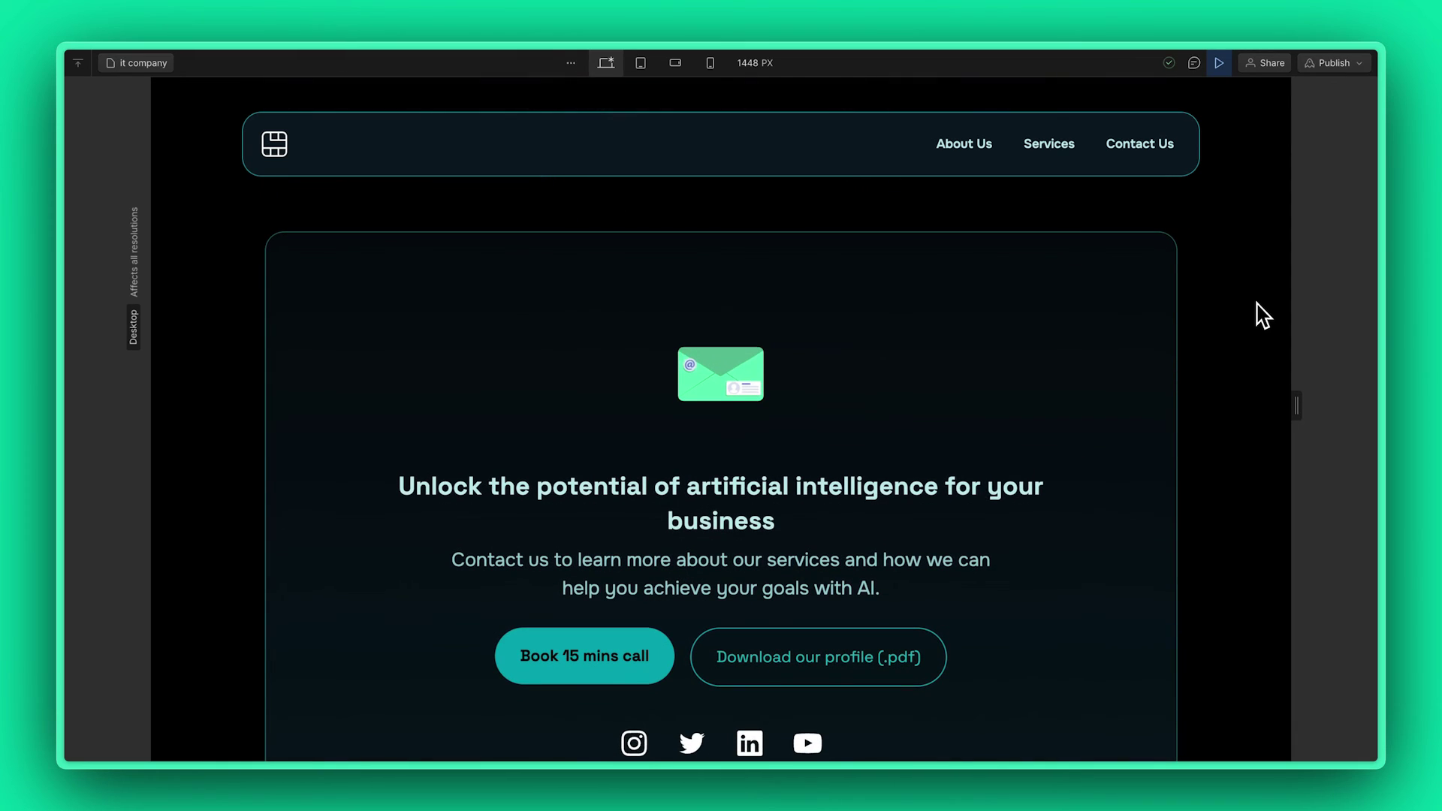
pyautogui.scroll(-2, 1263, 315)
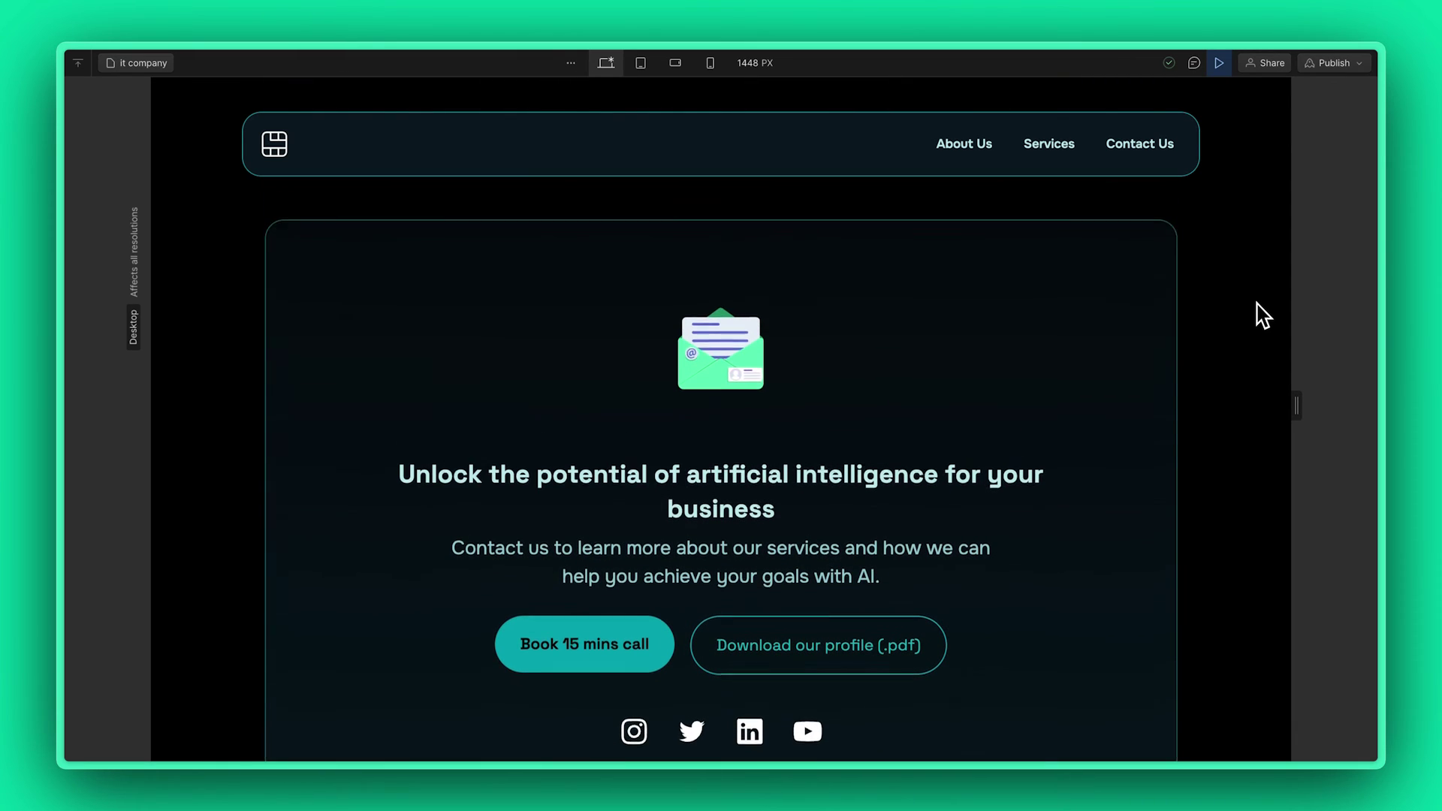
pyautogui.scroll(5, 1263, 315)
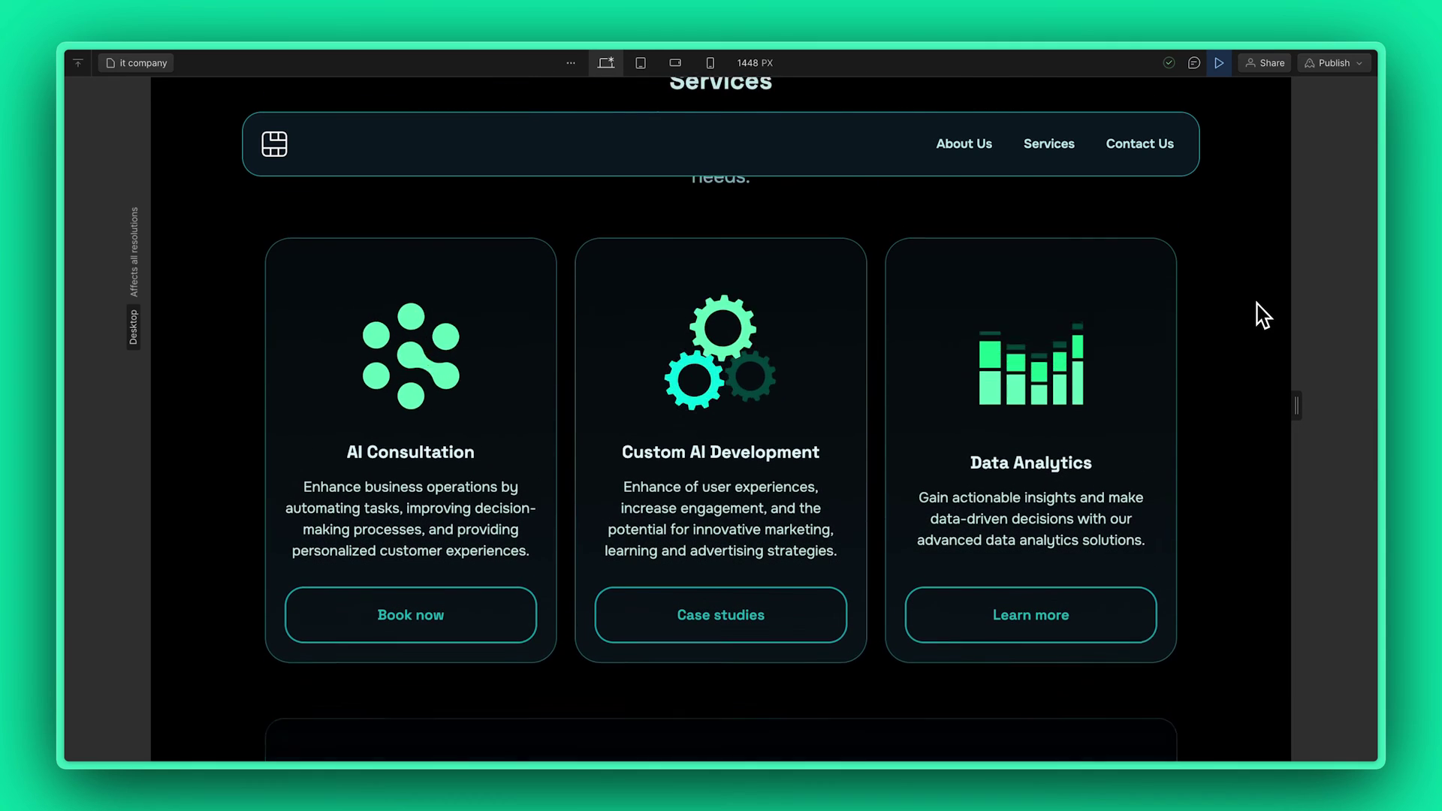
pyautogui.scroll(1, 1263, 315)
pyautogui.scroll(8, 1263, 315)
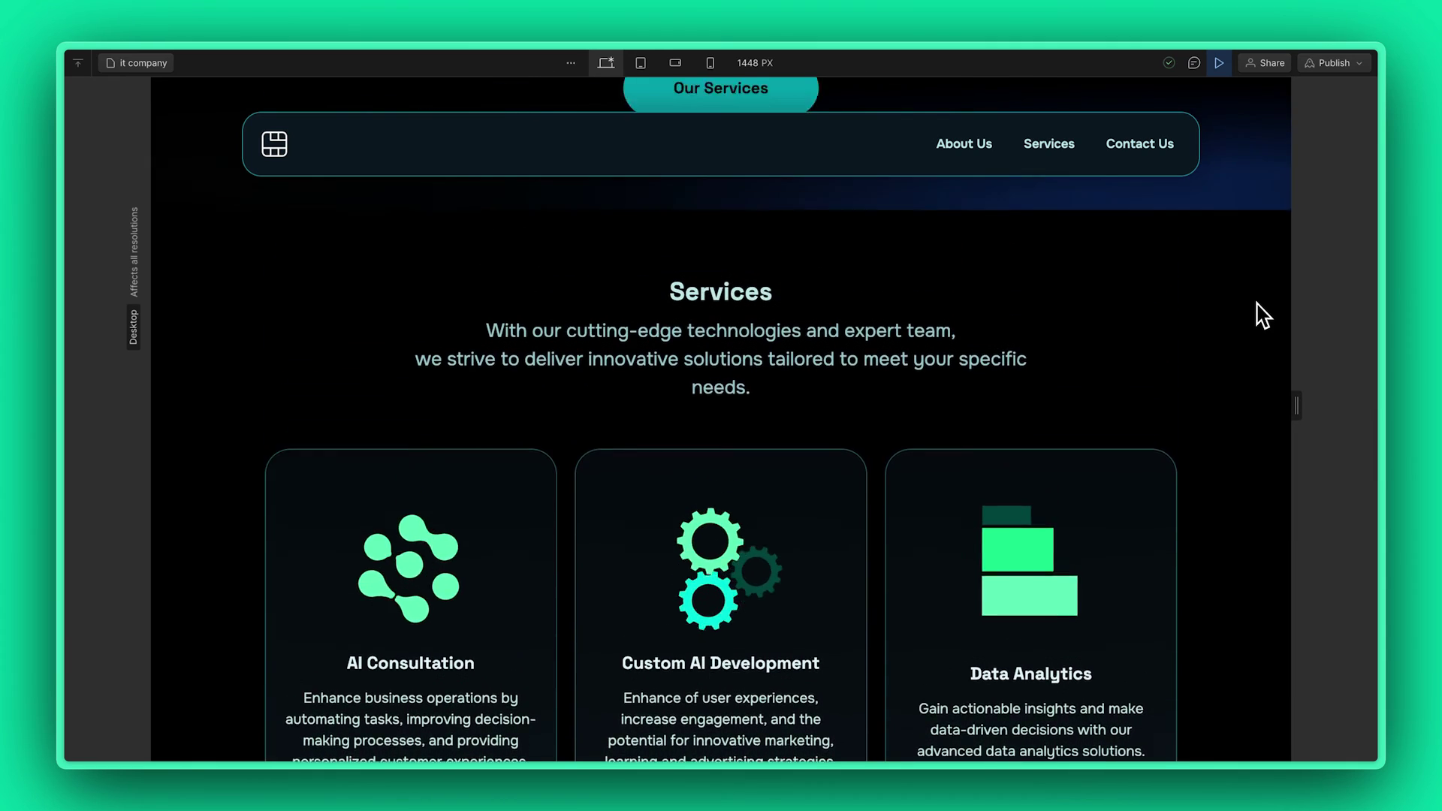